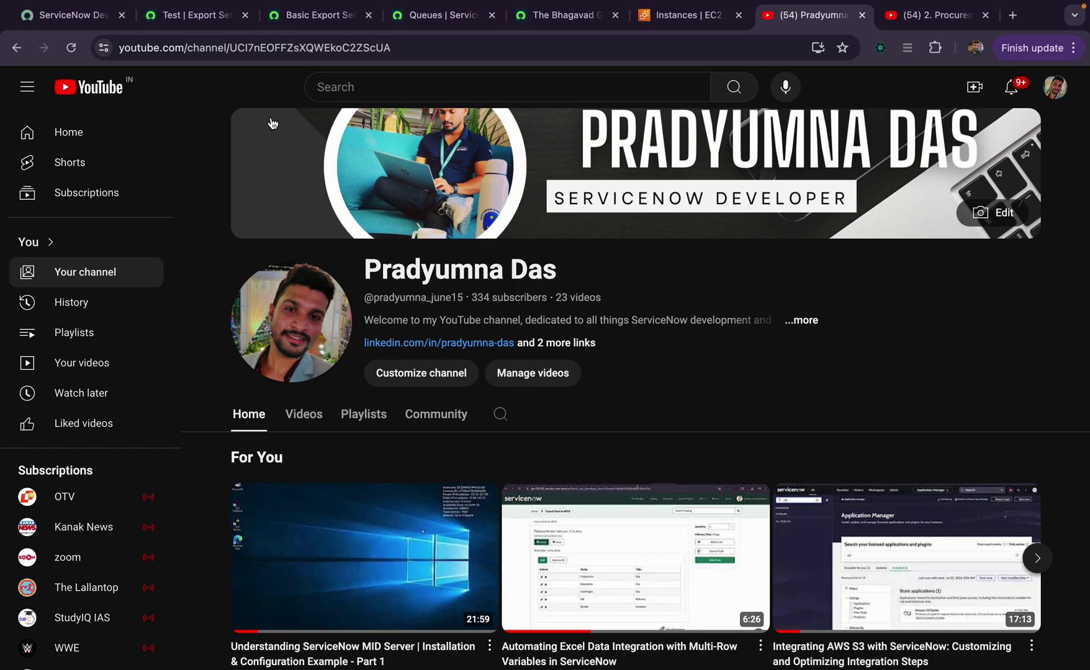
- Review the Test export set's test.xls name, Excel format and timestamp, checking the plugin tab briefly
click(188, 18)
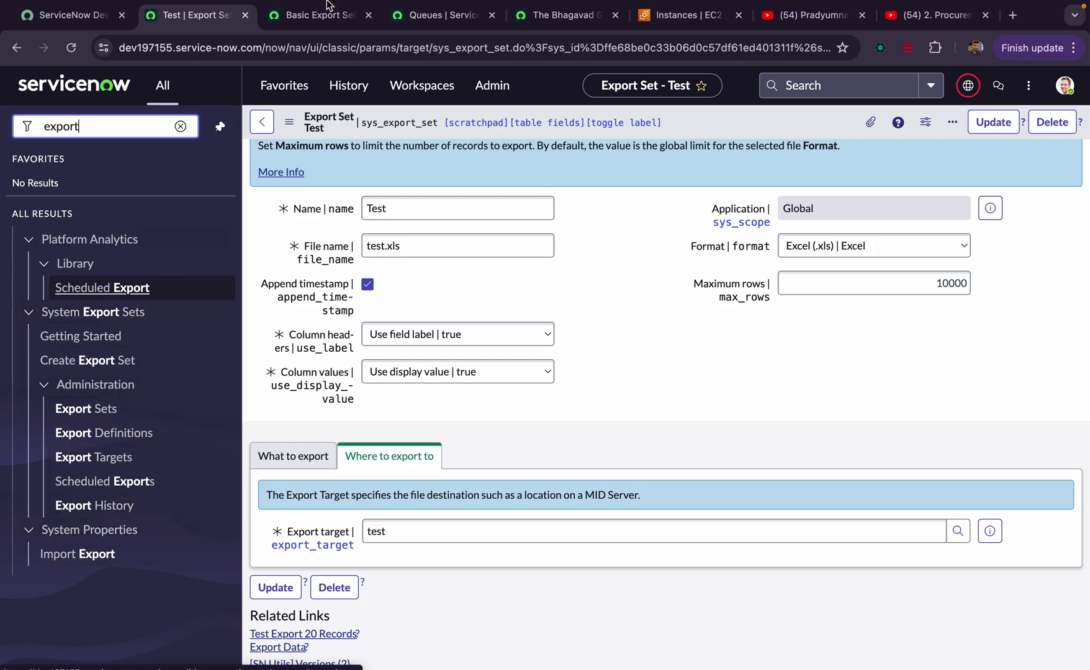
click(315, 16)
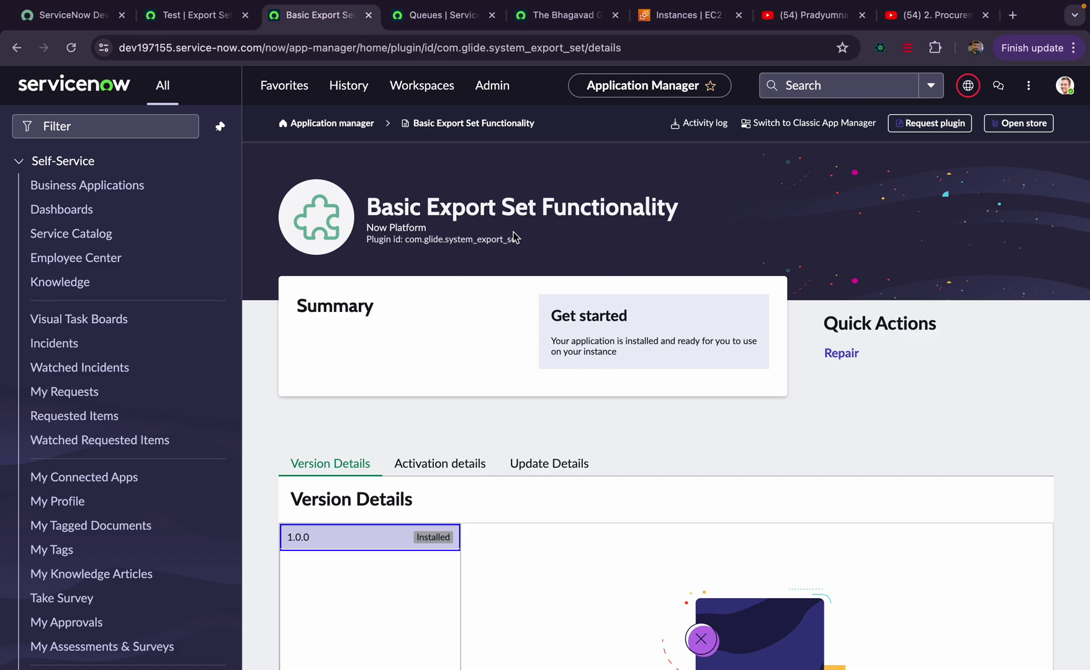
click(200, 18)
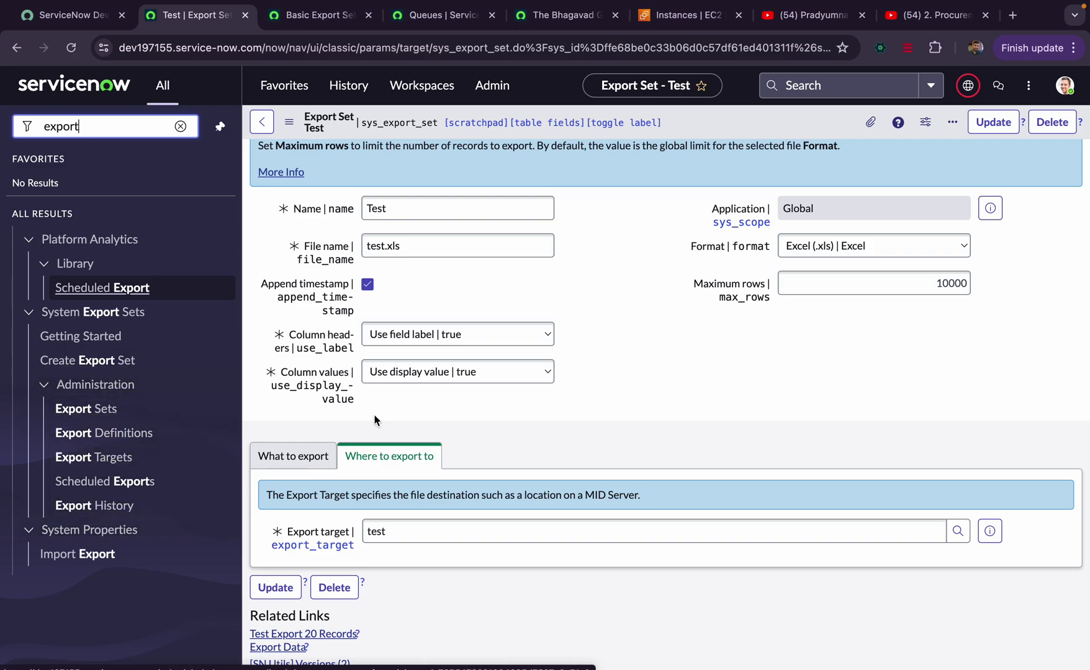
scroll(418, 282, down, 3)
scroll(418, 283, up, 5)
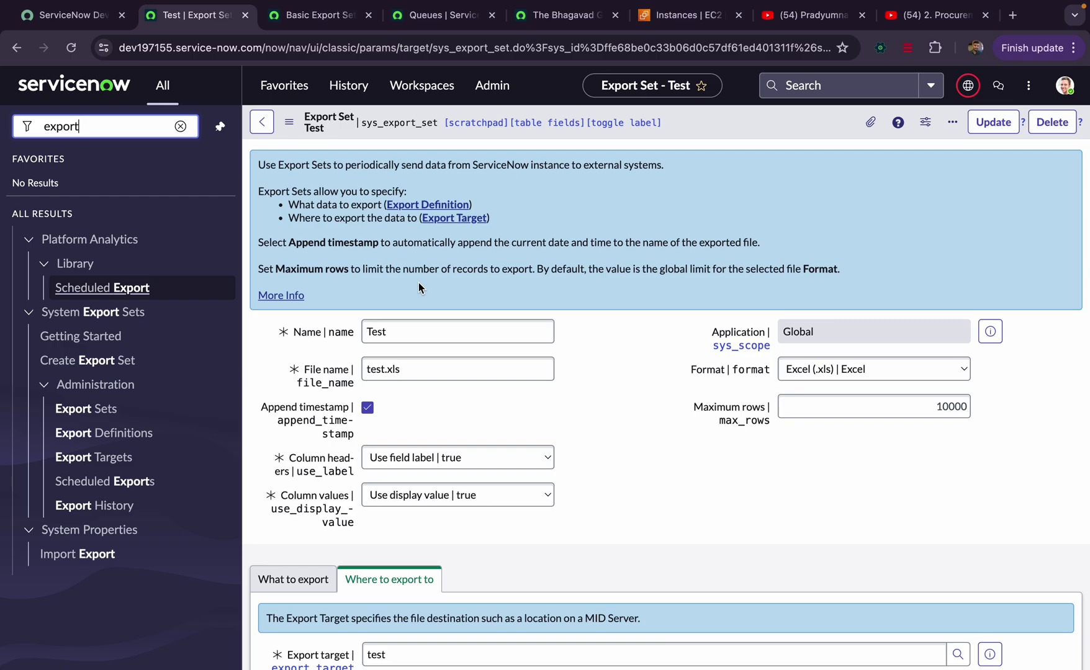
- Browse to PD_MID_Server\agent\export on the MID server to find test_20240731111109.xls, then return to ServiceNow
key(super+Tab)
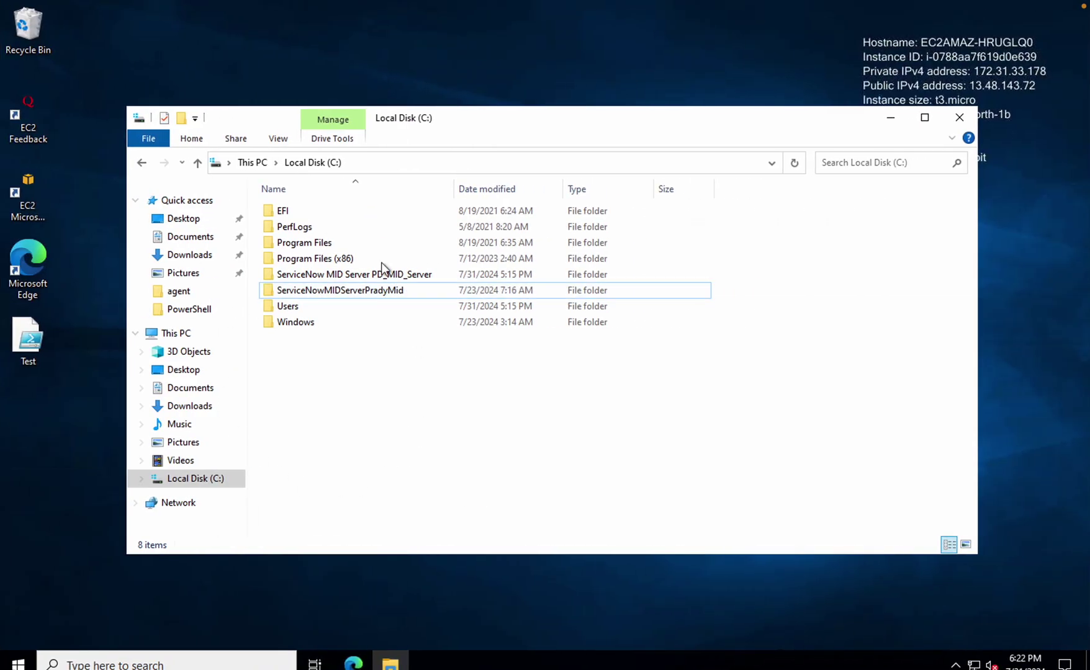
click(368, 276)
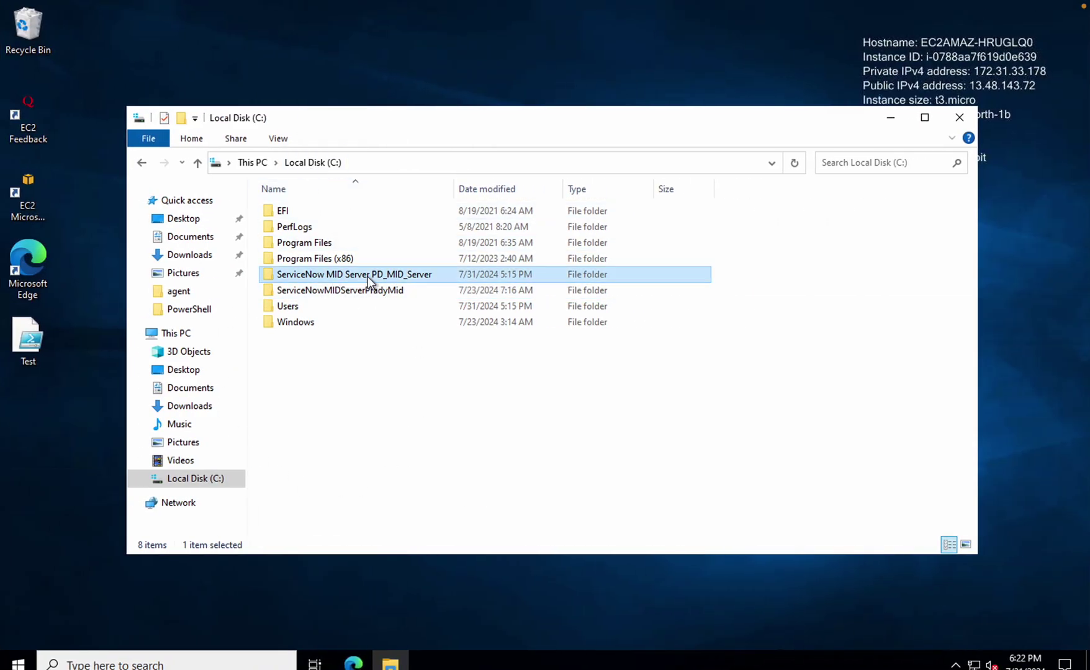
double_click(368, 275)
click(301, 213)
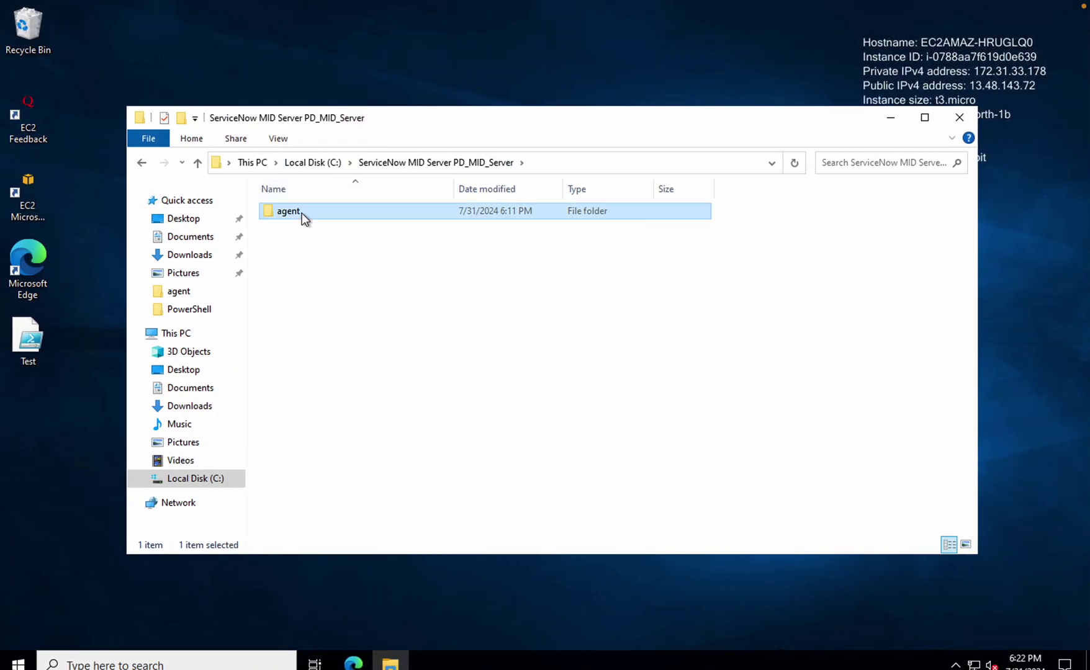
double_click(301, 213)
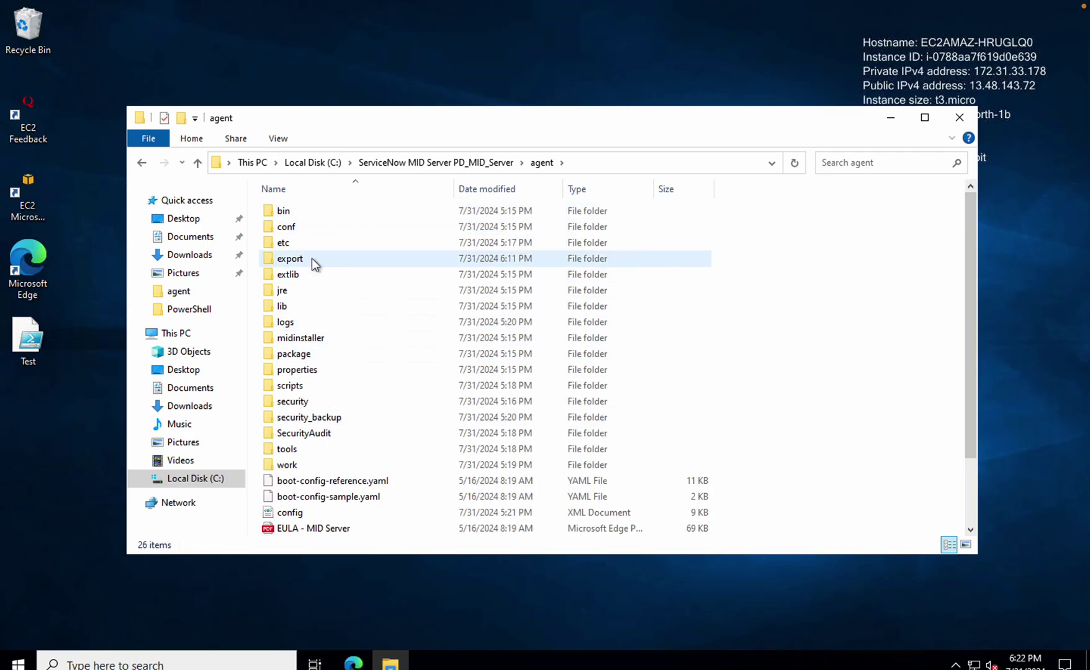
mouse_move(312, 258)
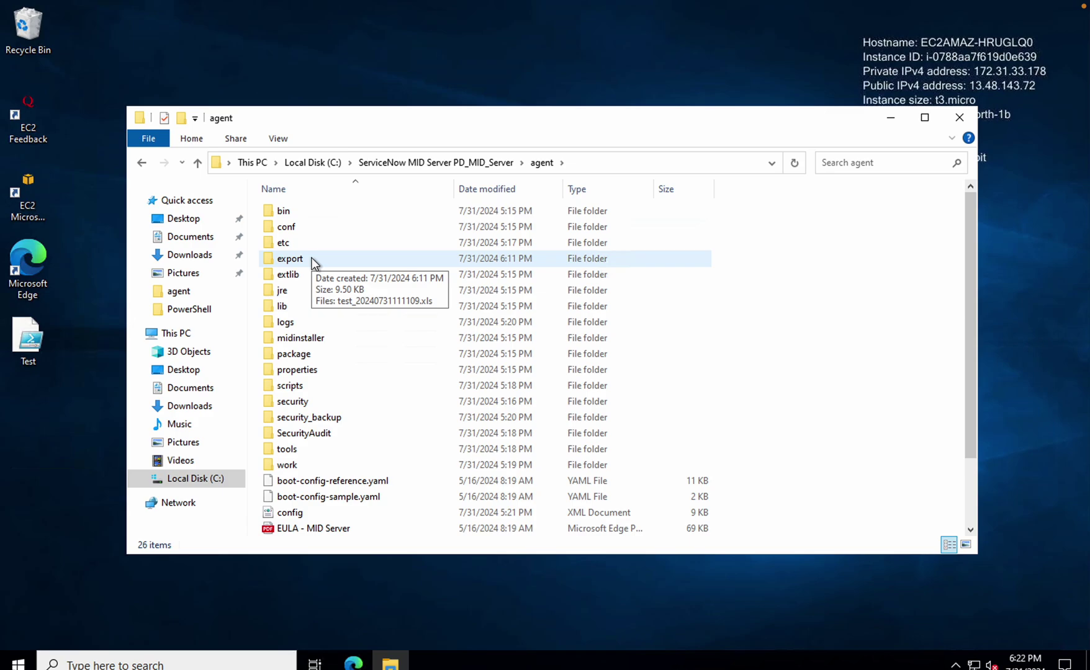
double_click(311, 258)
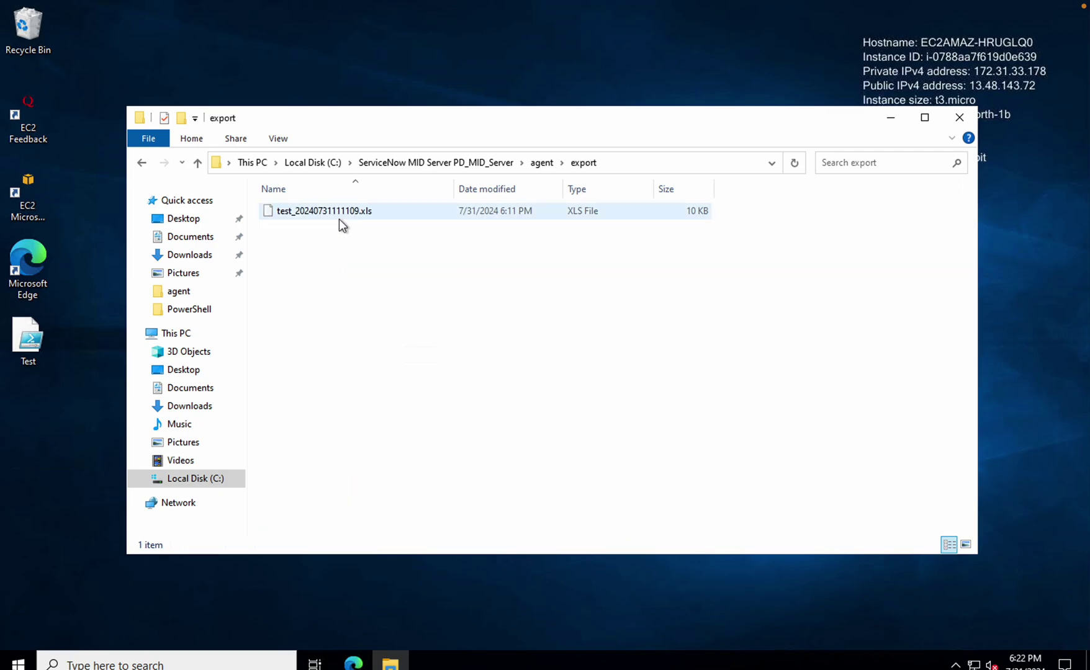
key(ctrl+Left)
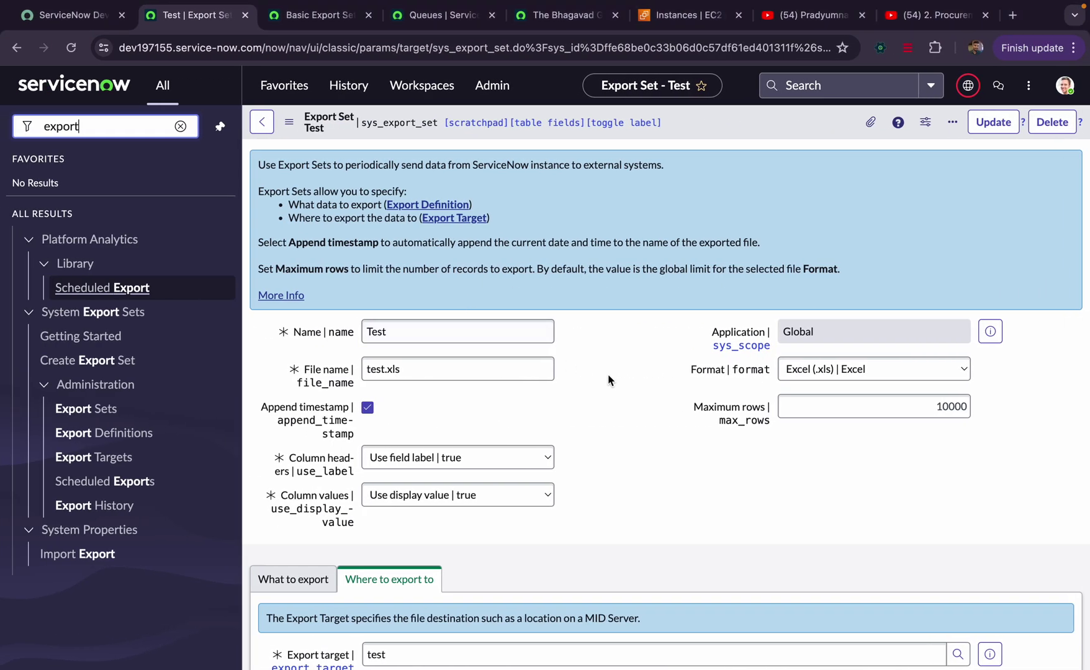
key(ctrl+Right)
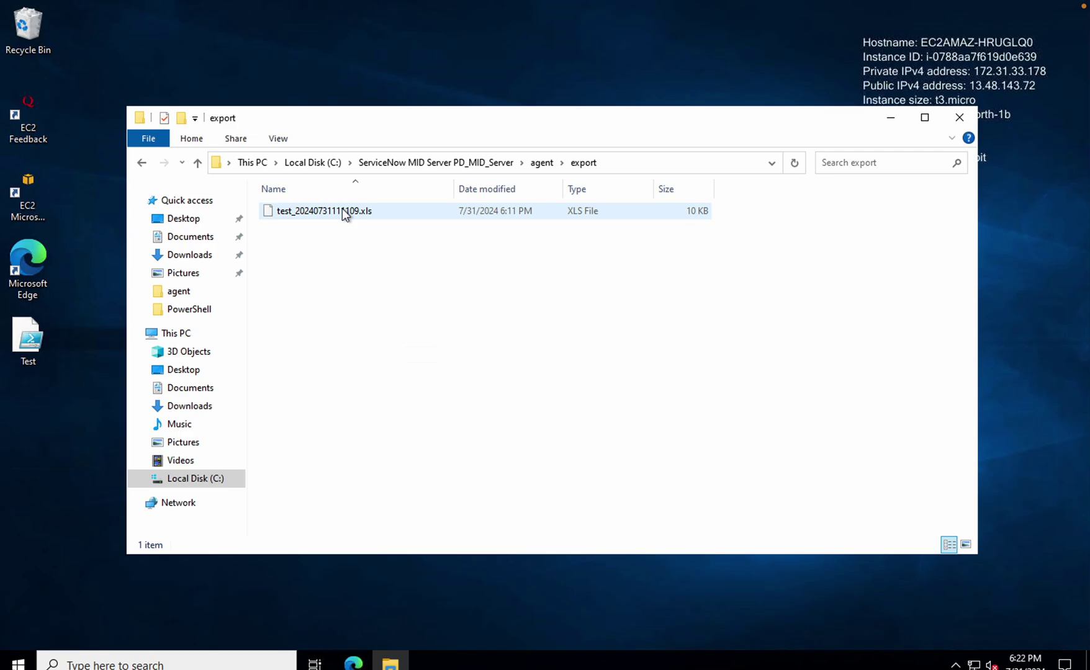
key(ctrl+Left)
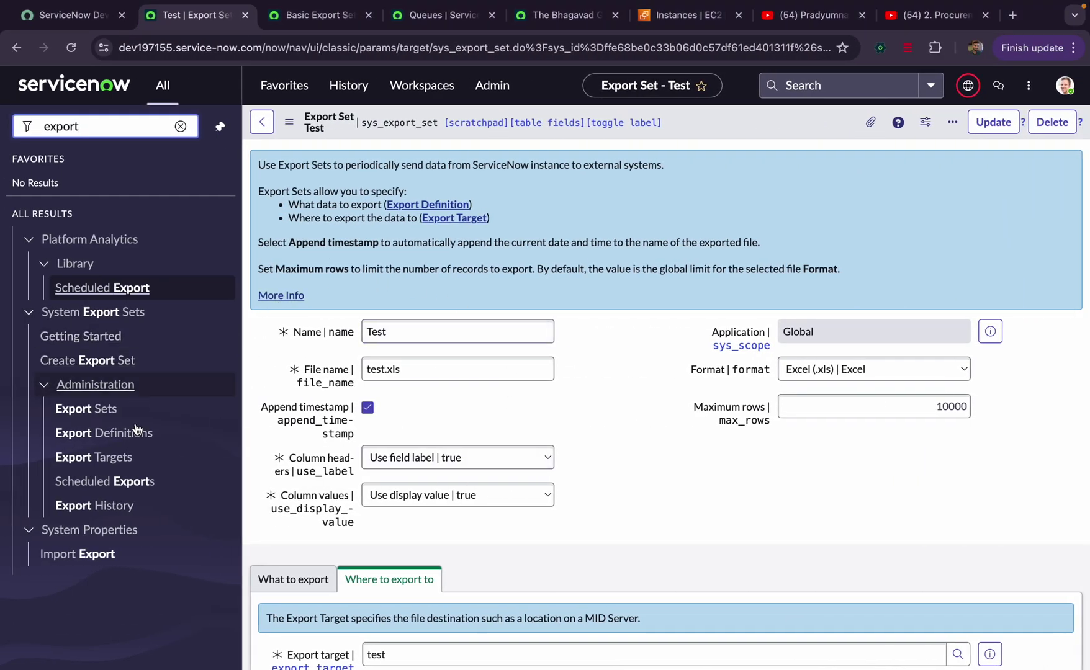
- Open Export Definitions and Export Targets in new tabs and review the 'test' Incident export definition
click(102, 411)
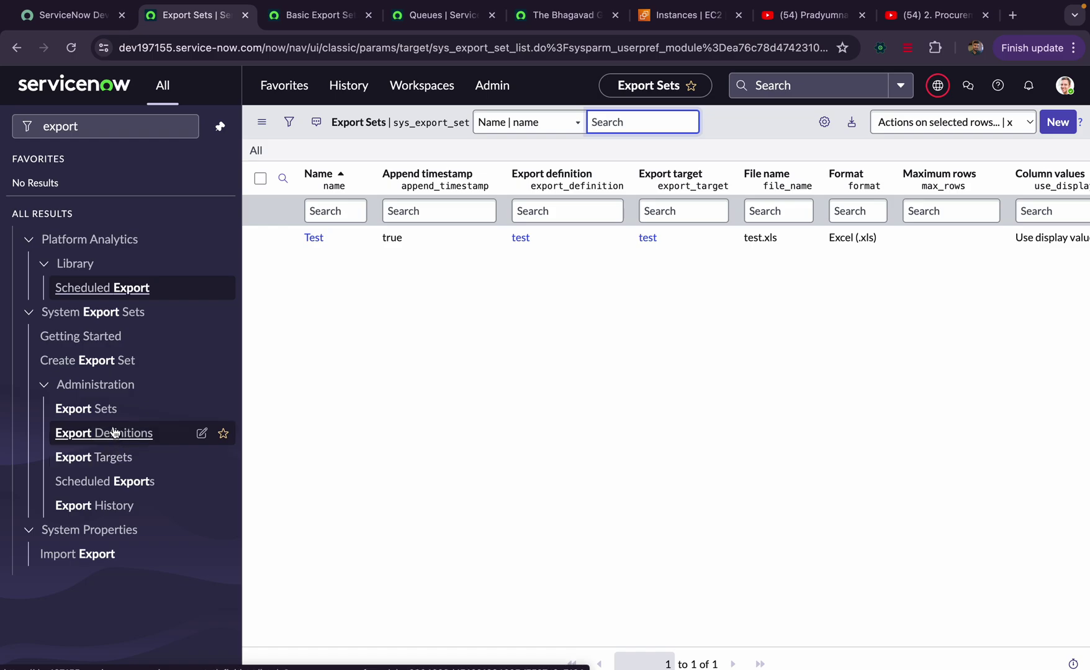
super+click(114, 433)
super+click(113, 457)
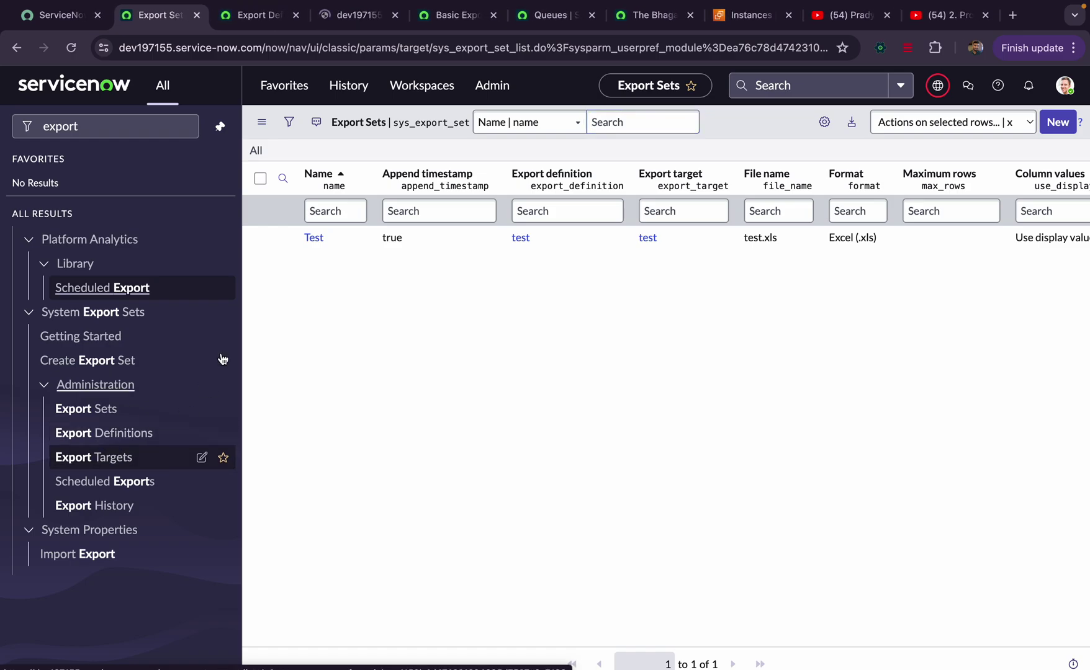
click(243, 19)
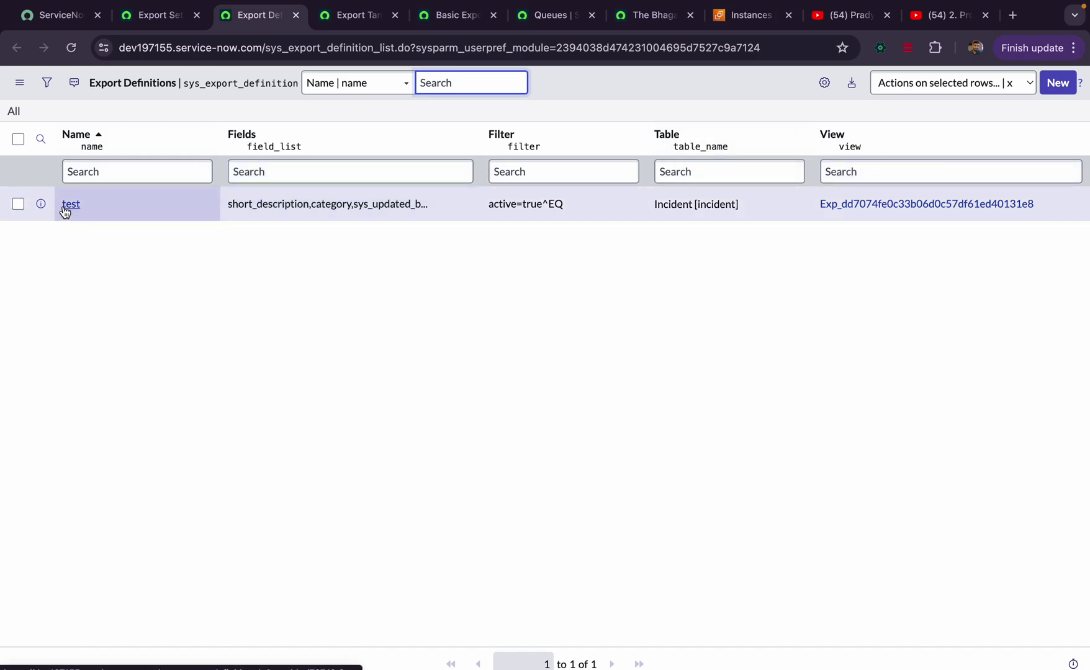
click(69, 205)
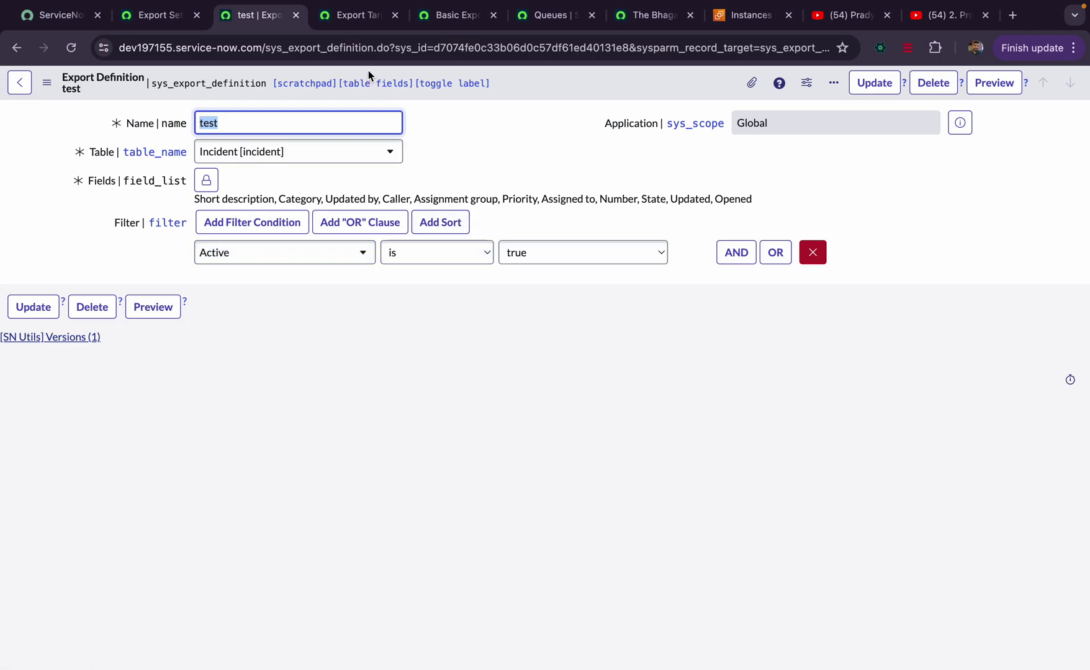
click(340, 19)
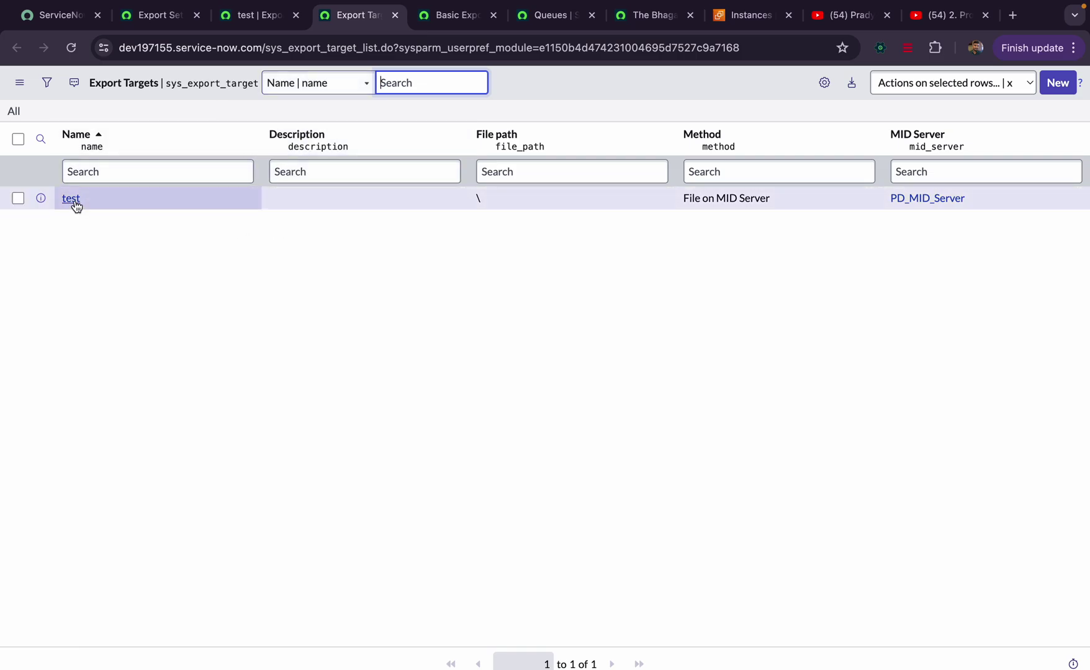
- Open the 'test' export target and keep PD_MID_Server as its MID server
click(73, 201)
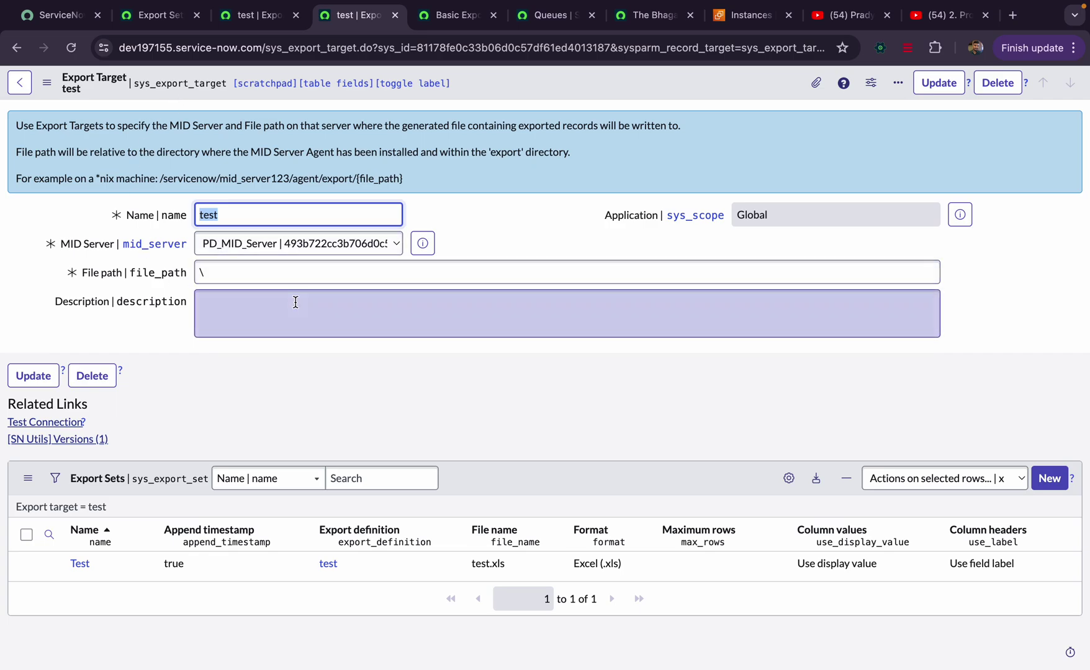
click(266, 247)
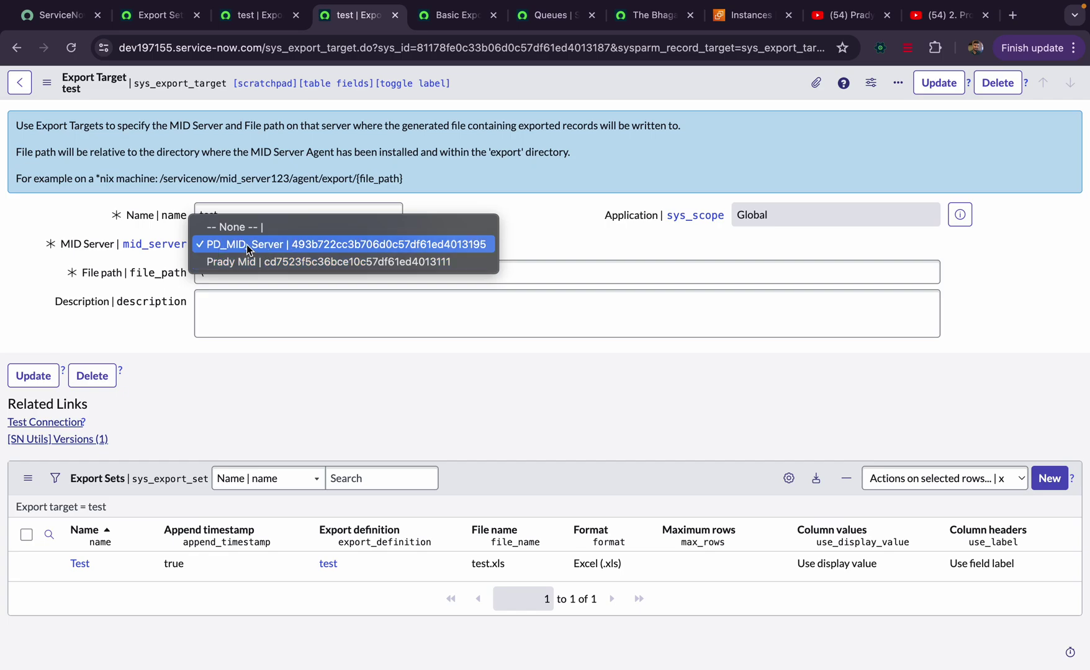
click(245, 245)
click(260, 255)
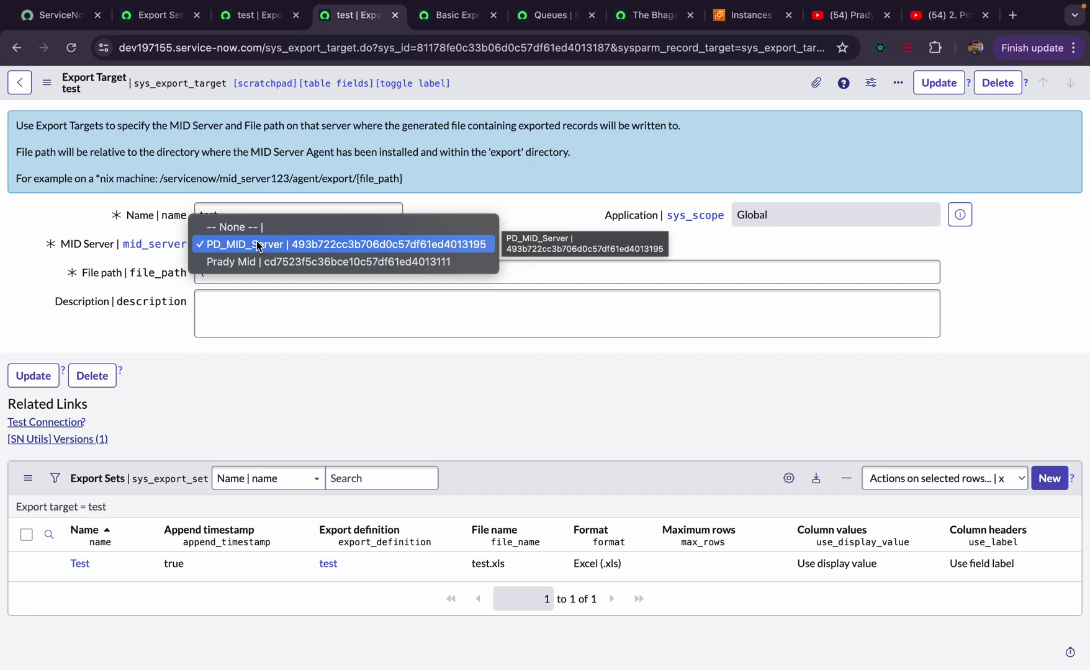
click(239, 250)
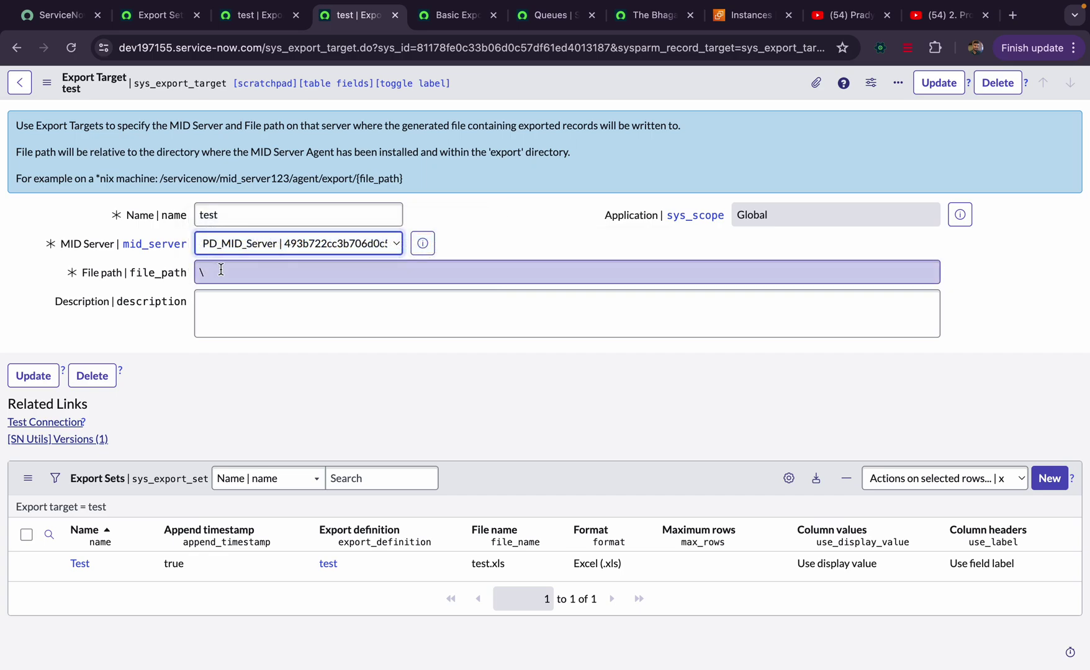
click(224, 269)
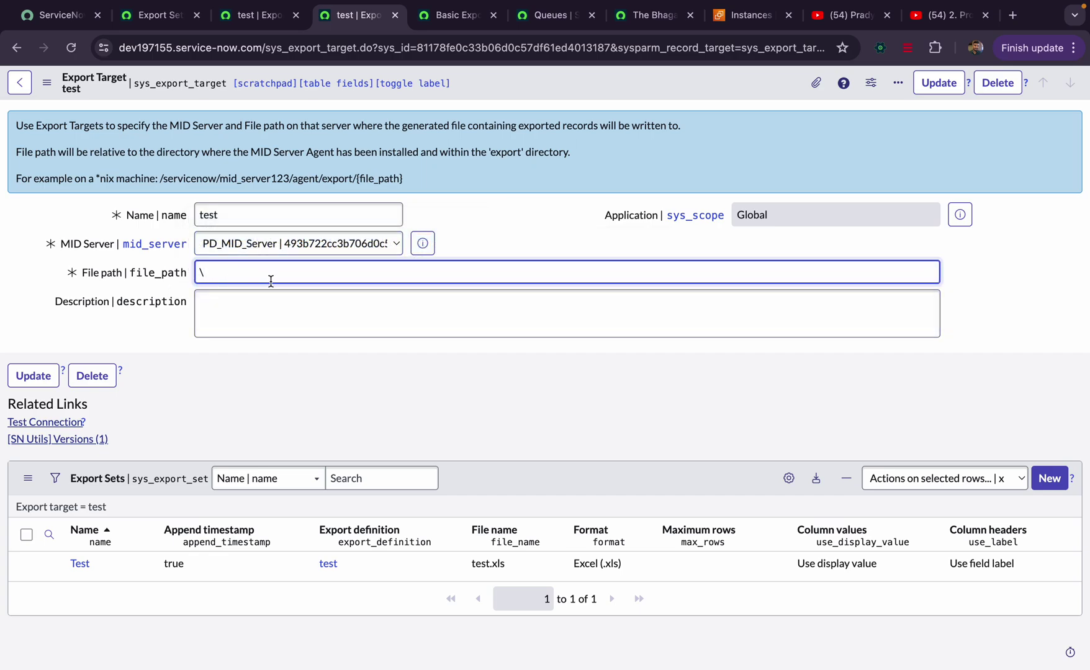
- On the MID server, reopen agent\export and view the export folder's full path in the address bar
key(ctrl+Right)
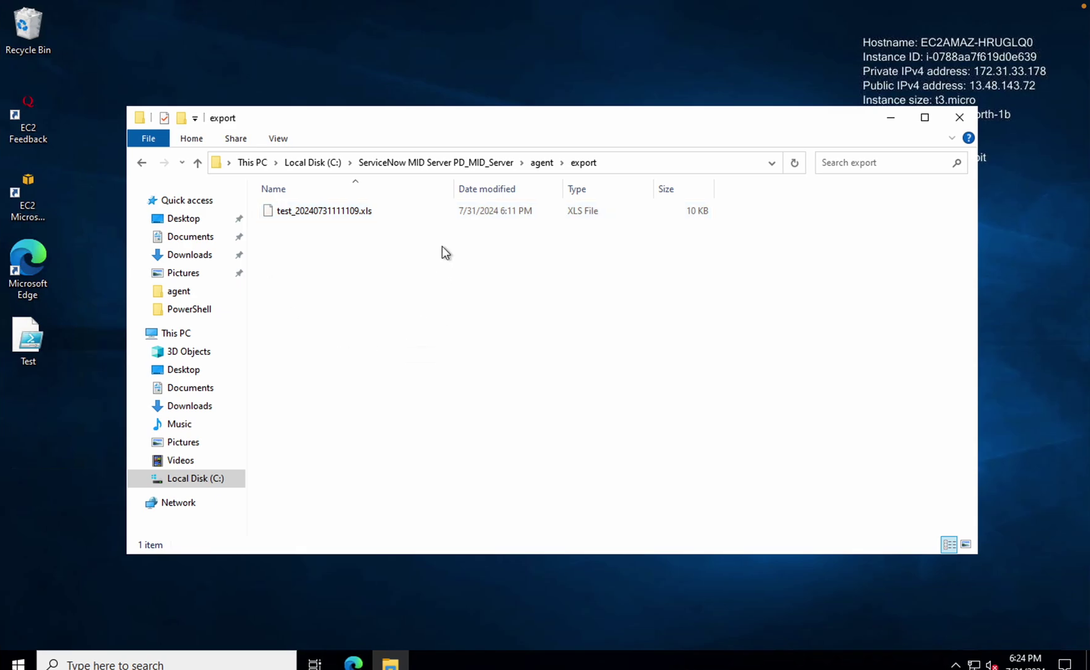
click(552, 164)
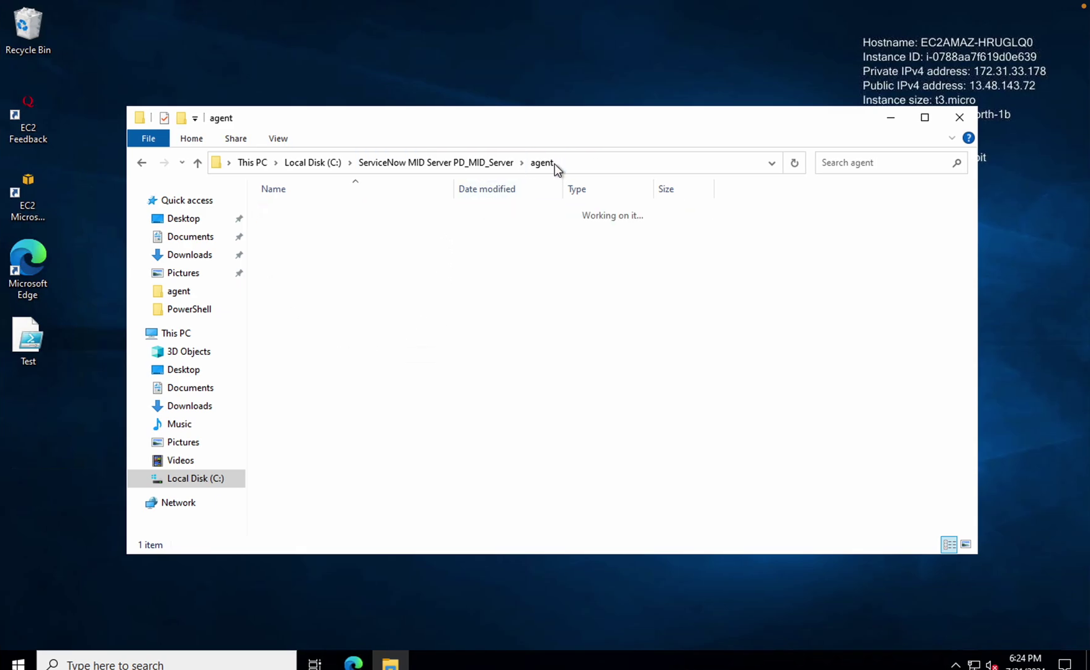
double_click(309, 258)
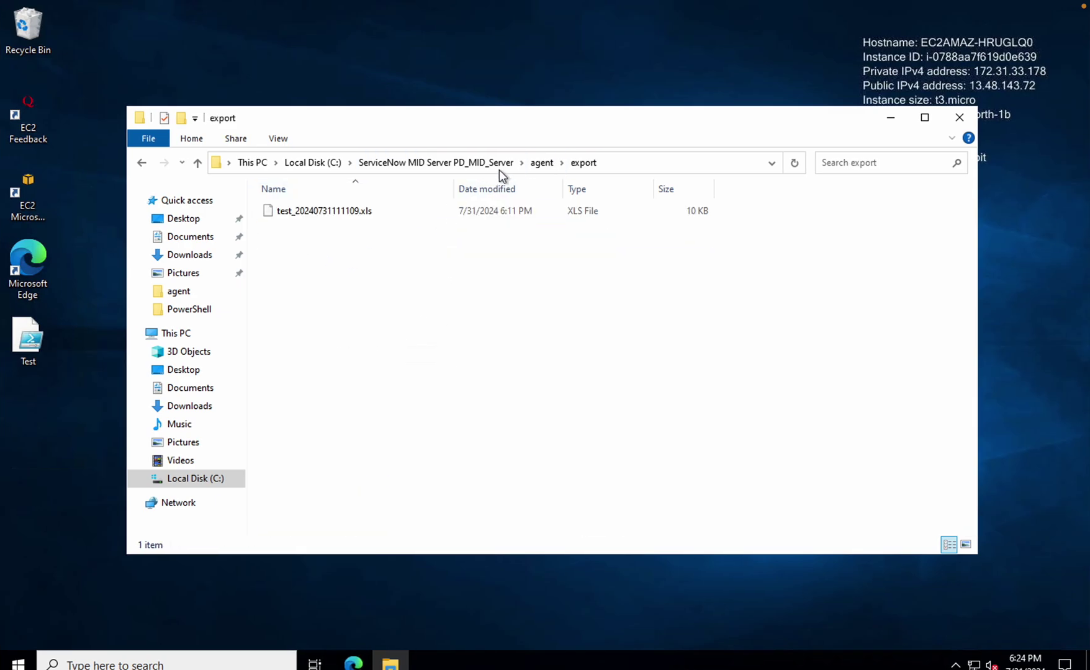
click(608, 164)
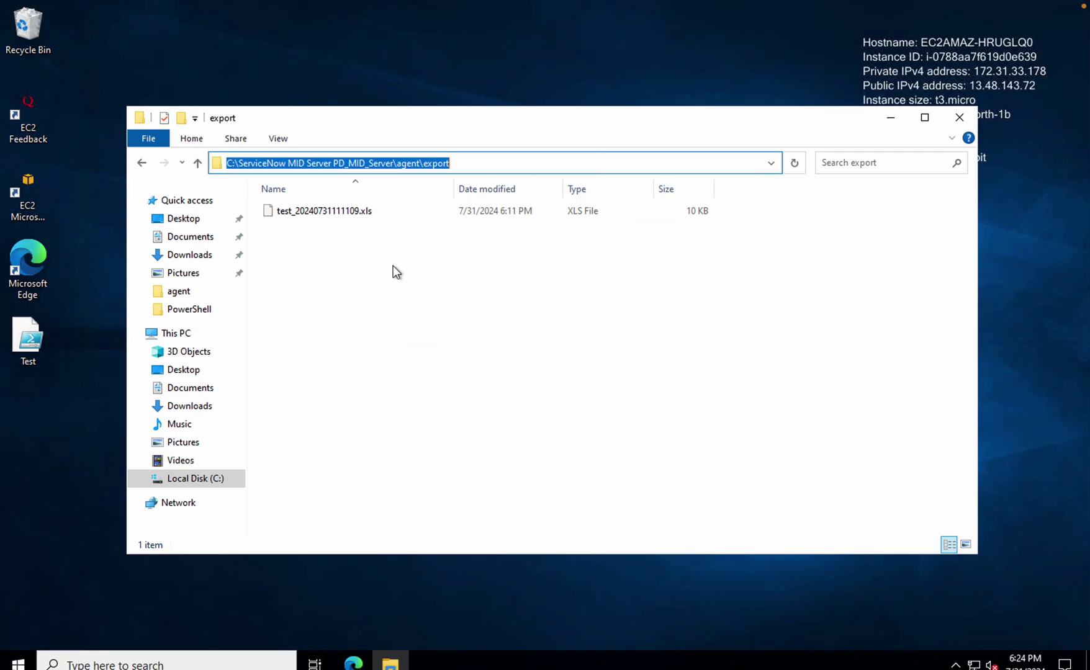
key(ctrl+Left)
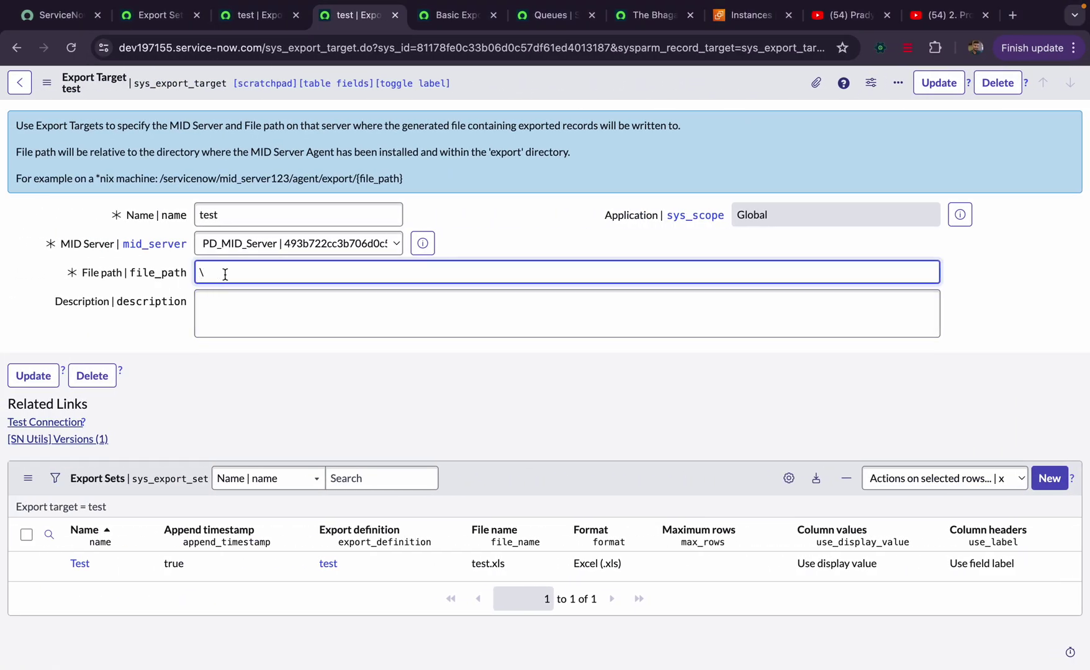
- Set the 'test' export target's file path to '\prady\incident' and save the record
text(prady\incident)
click(506, 251)
right_click(530, 76)
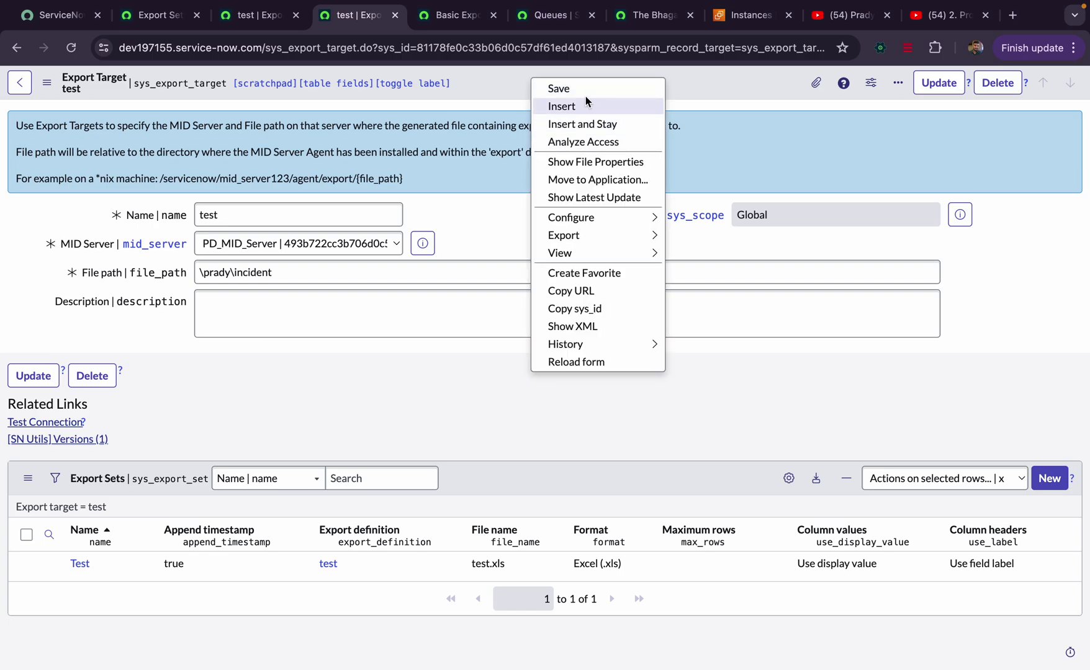
click(583, 93)
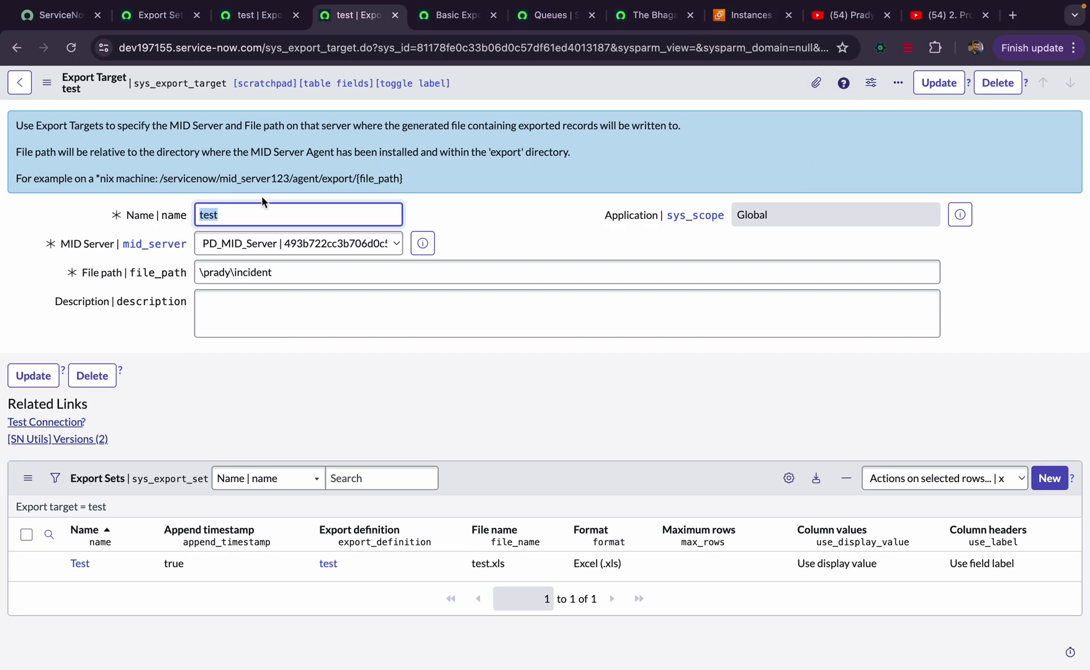
click(159, 17)
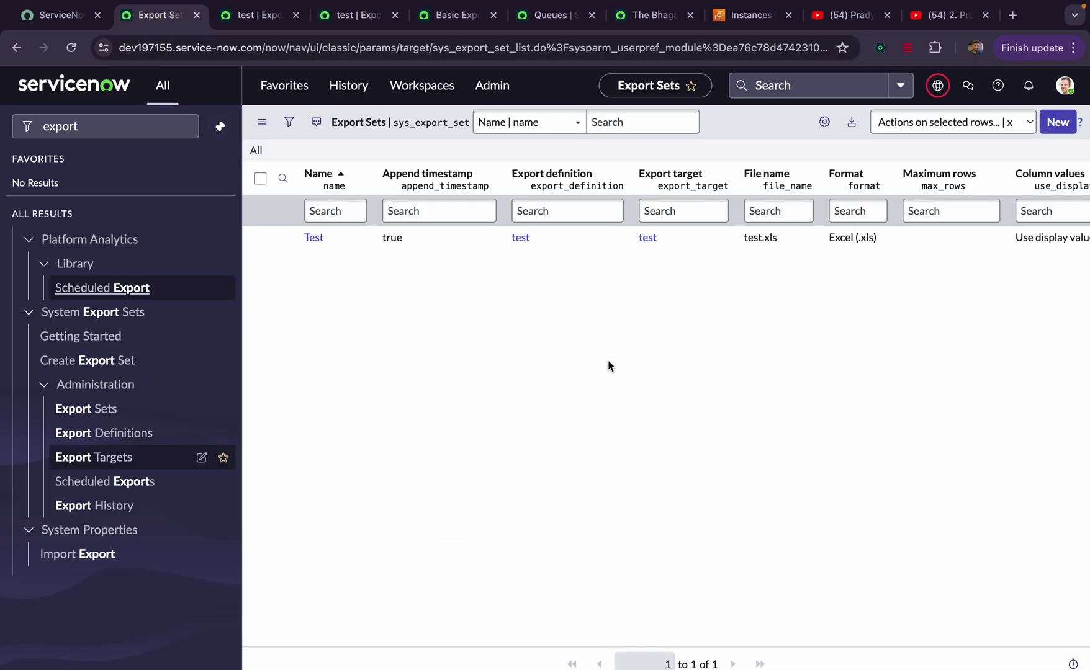
- Open the Test export set and check its test.xls file name and Excel (.xls) format
click(87, 409)
click(316, 240)
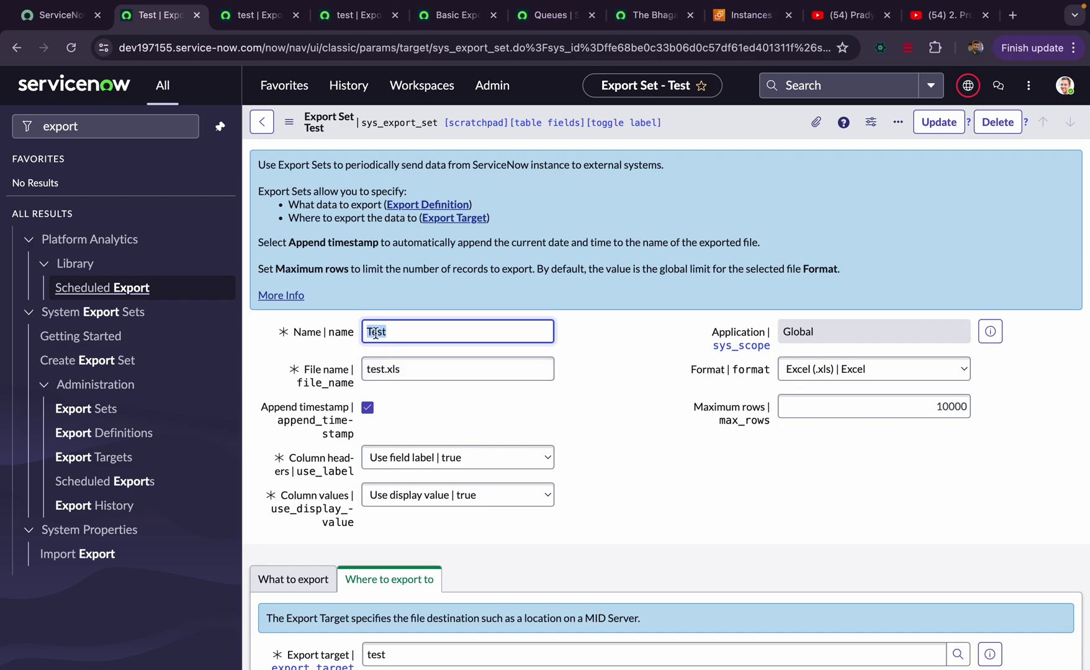
drag(382, 369, 360, 371)
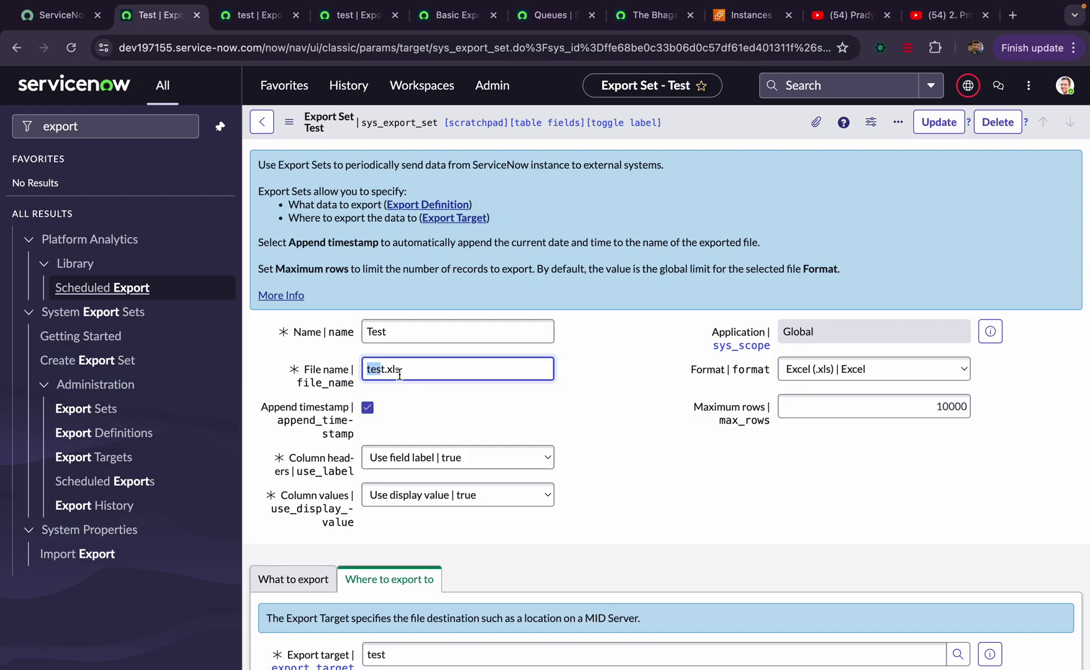
click(855, 371)
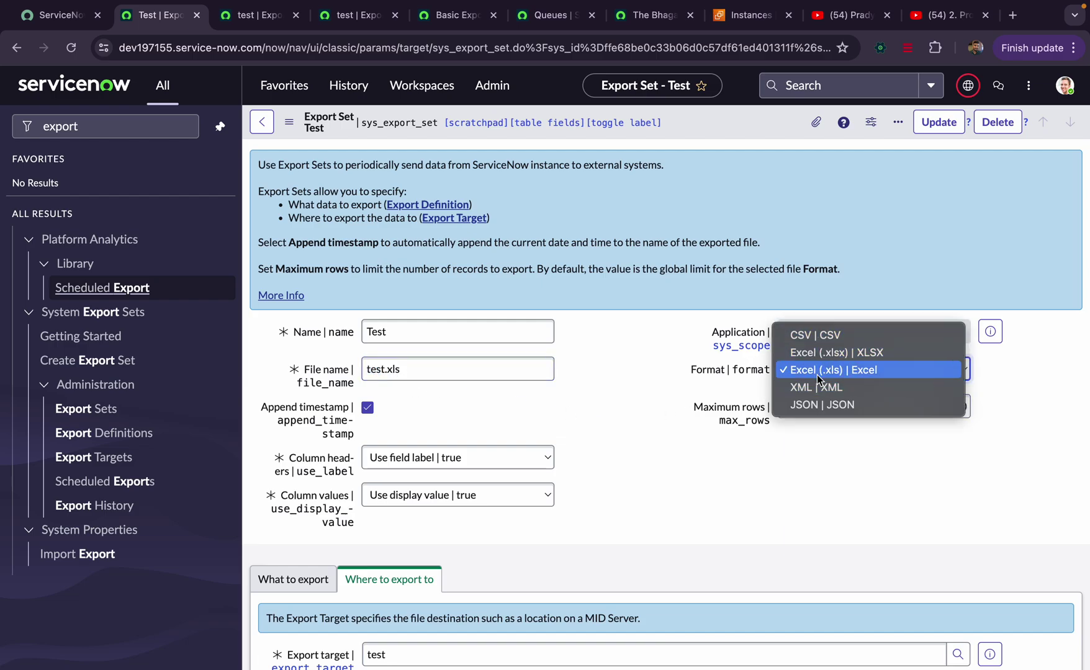
click(650, 417)
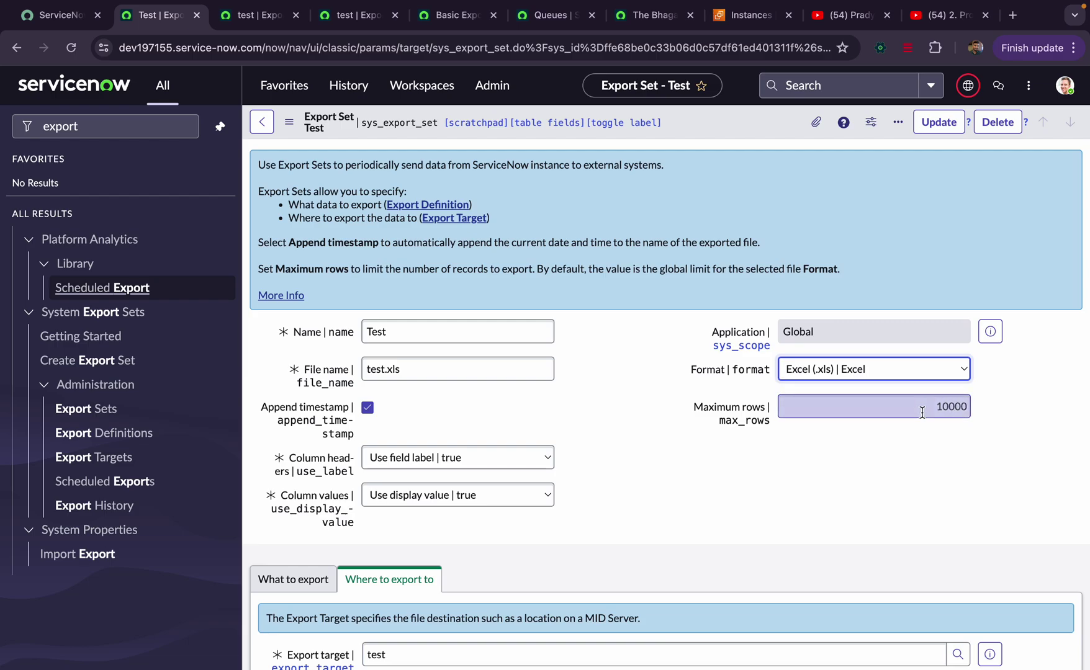
scroll(306, 467, down, 2)
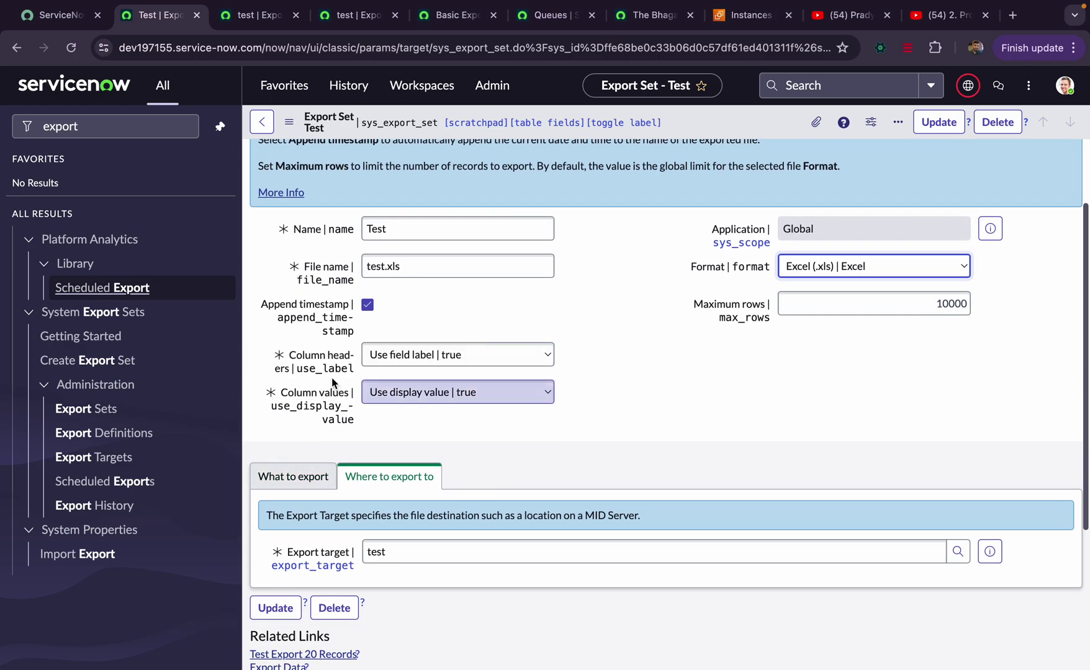
click(435, 404)
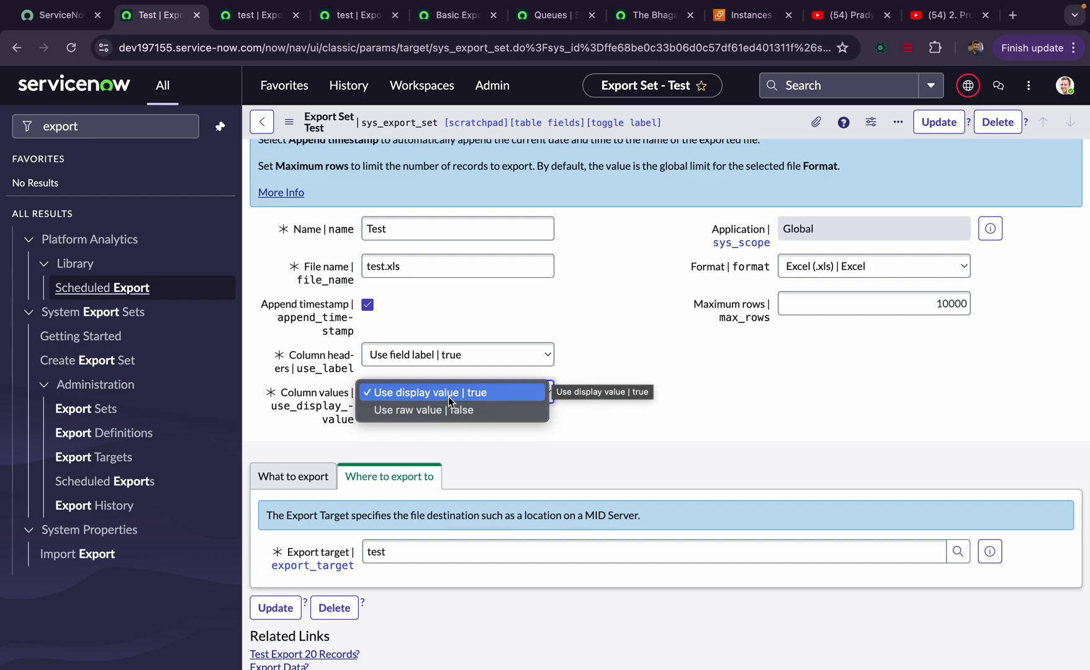
click(673, 444)
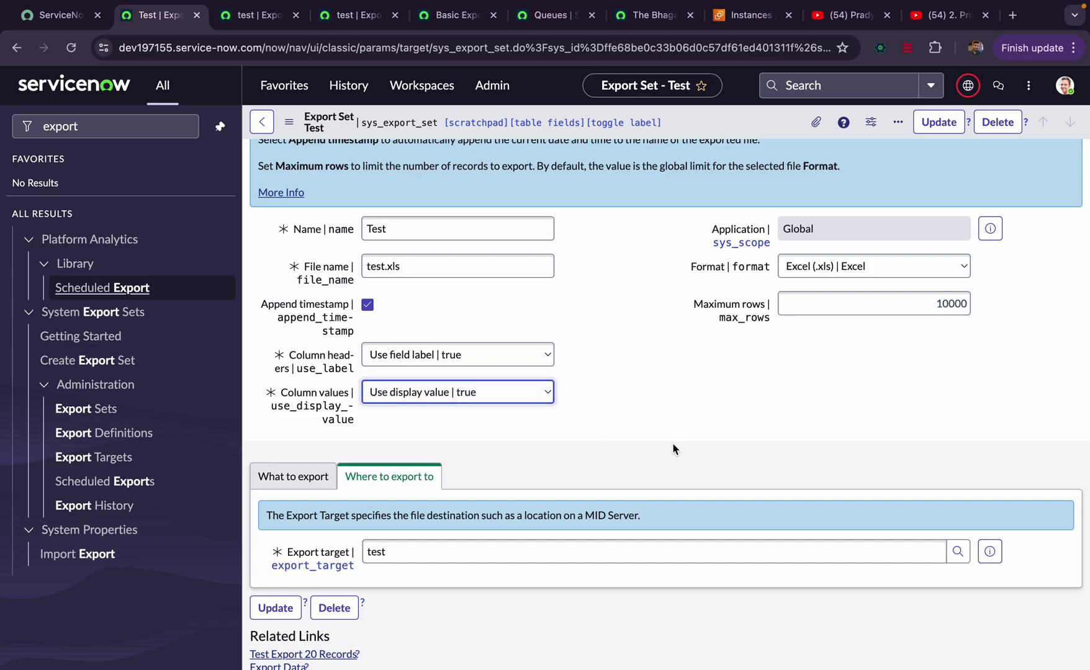
click(511, 403)
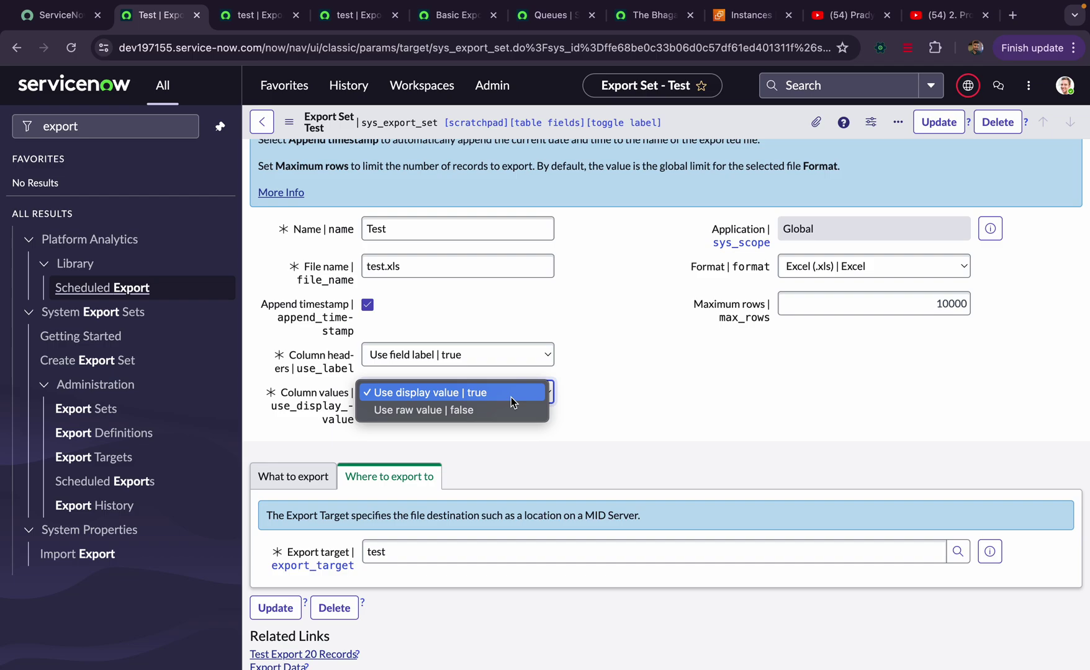
click(618, 395)
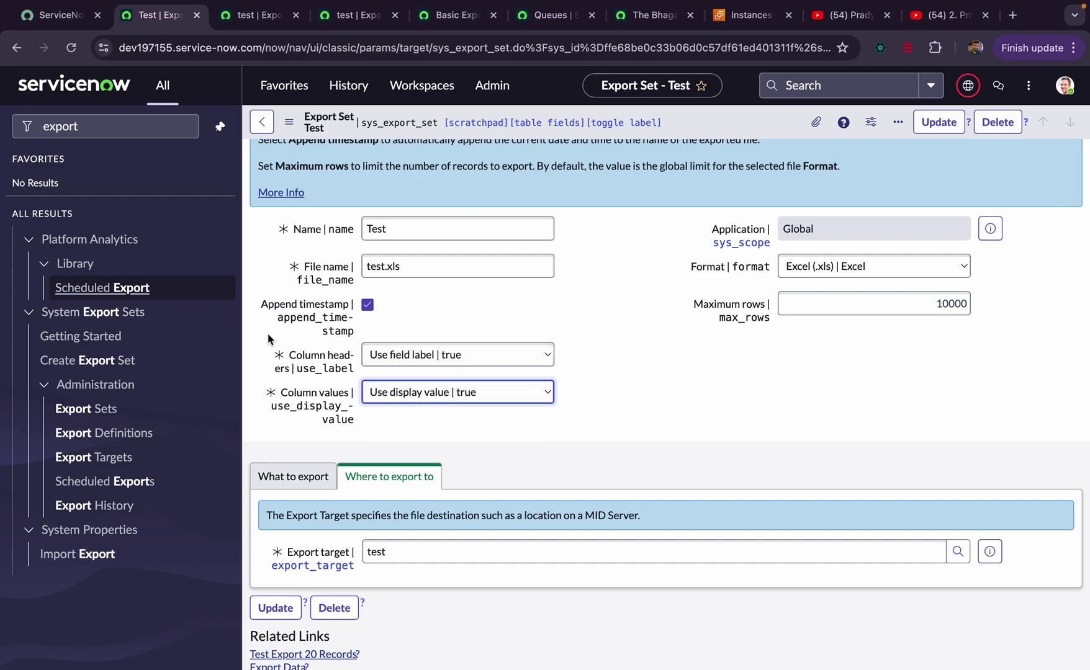
mouse_move(329, 367)
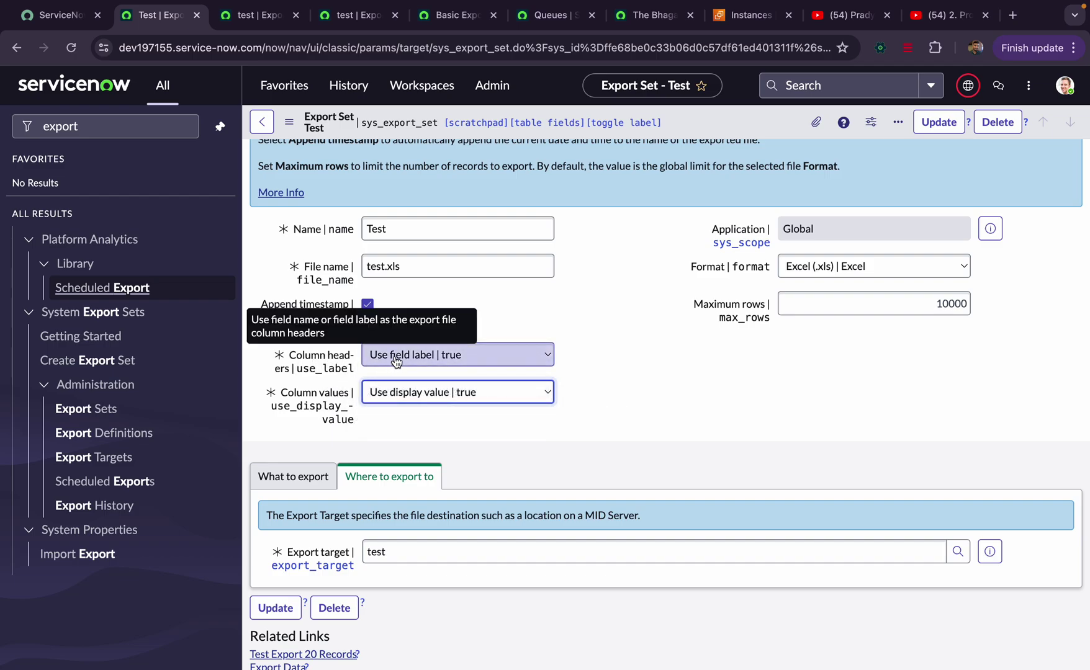
click(435, 355)
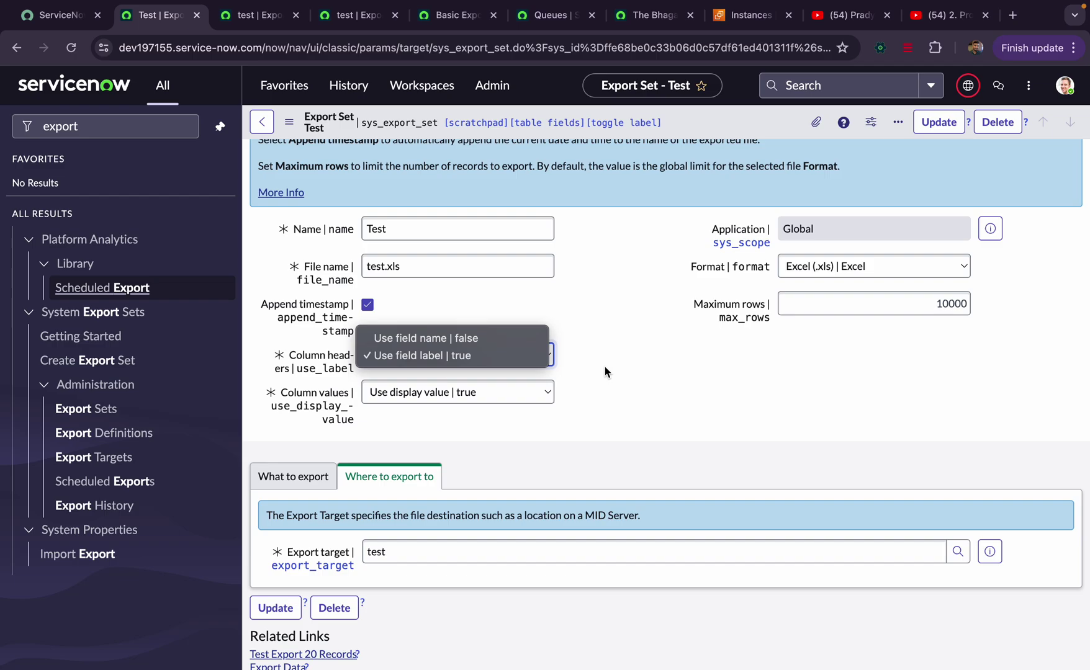
click(619, 351)
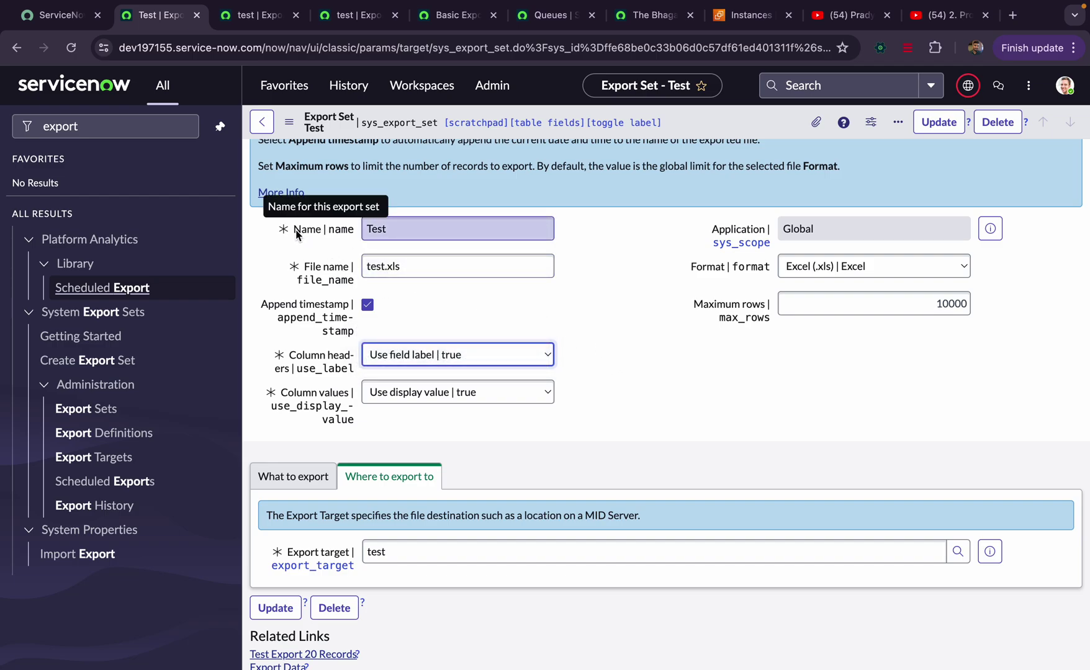
drag(294, 230, 323, 230)
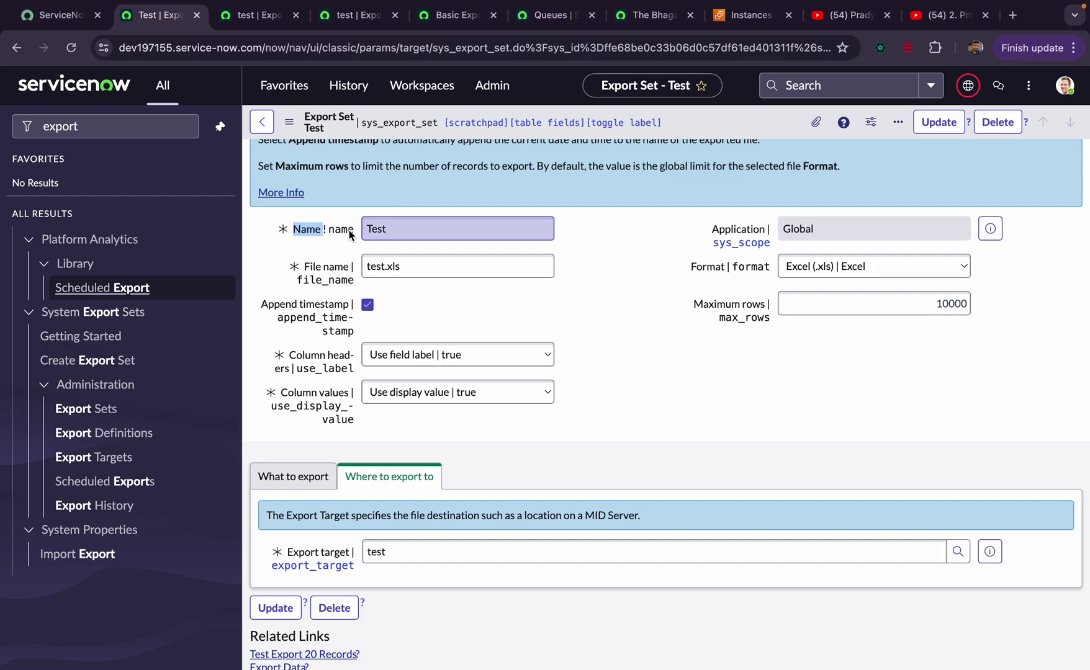
click(354, 229)
double_click(295, 230)
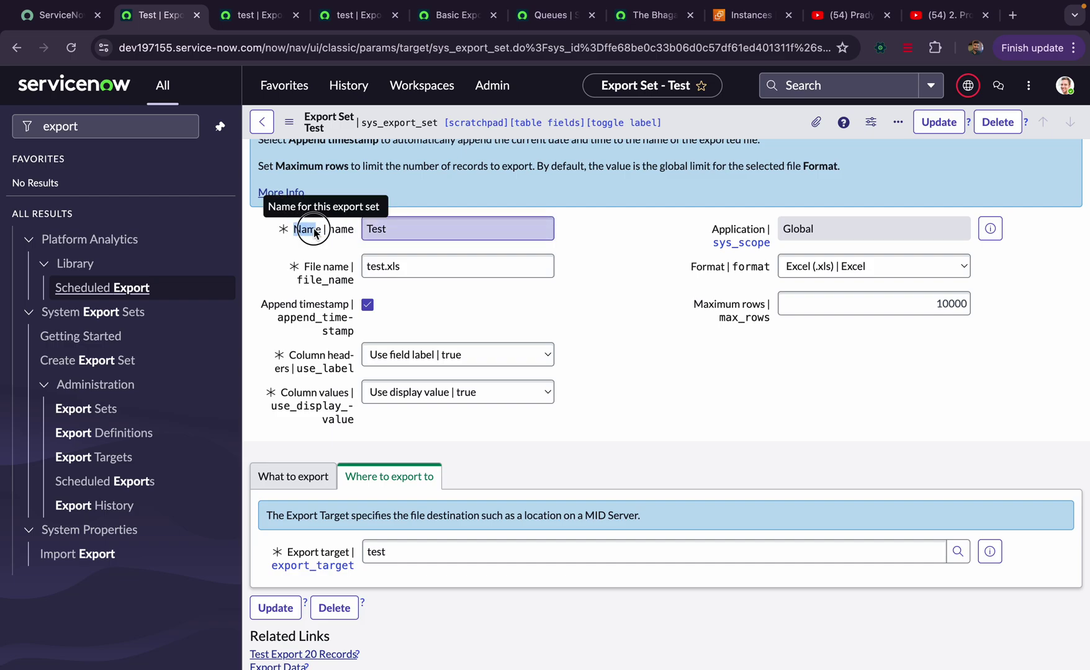
drag(353, 230, 336, 229)
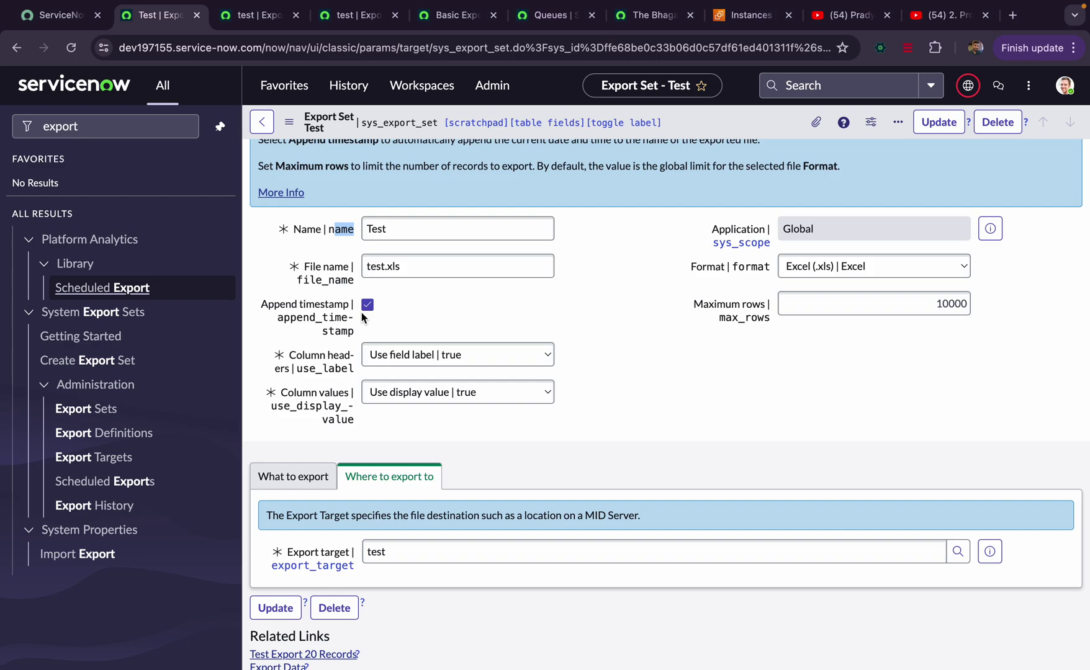
click(426, 273)
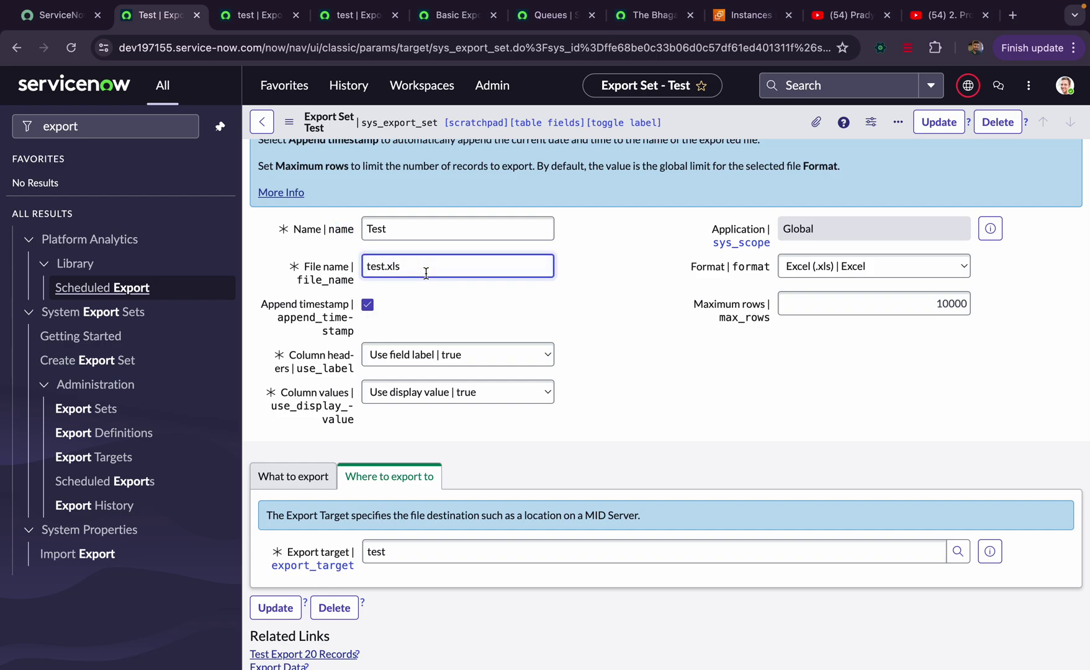
double_click(426, 273)
- Run a 20-record test export of the Test export set and close the result dialog
click(647, 298)
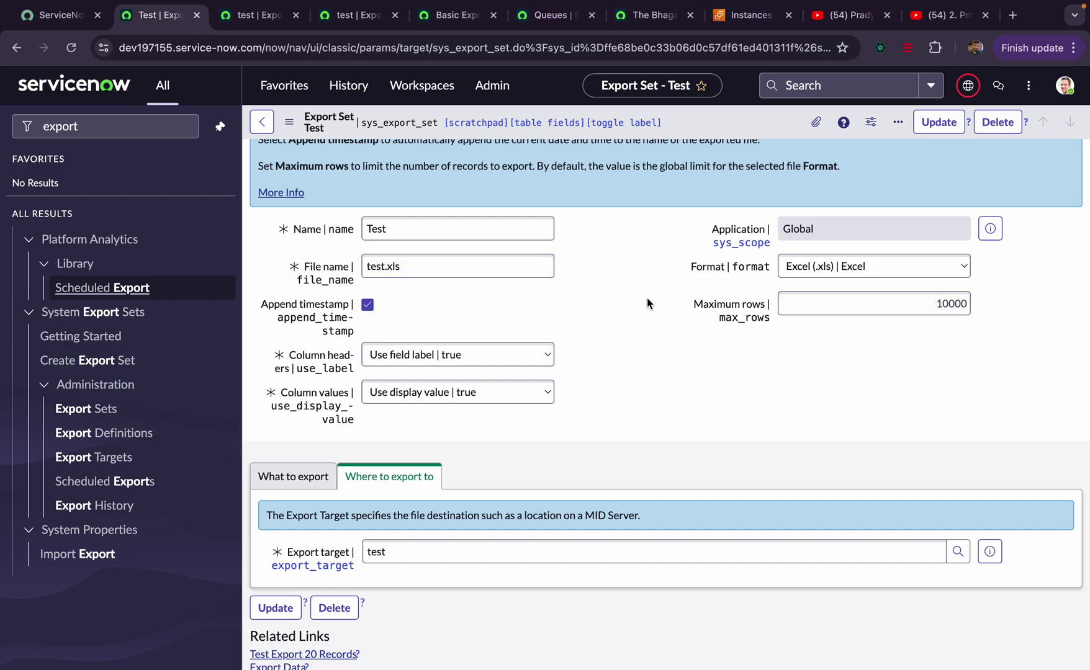
scroll(687, 466, down, 2)
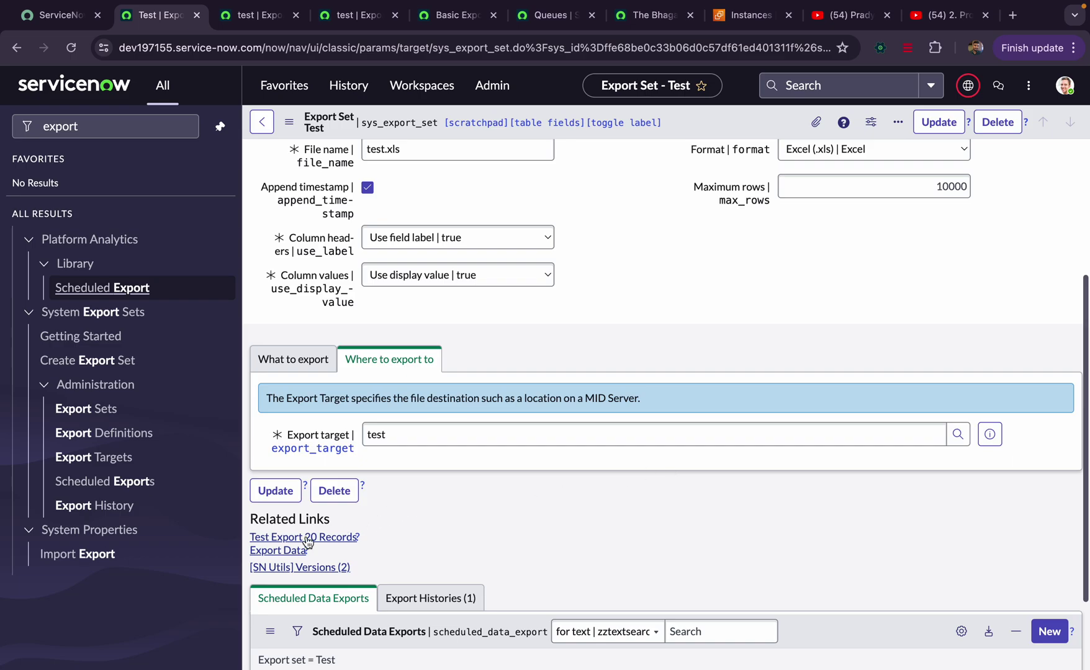
click(335, 537)
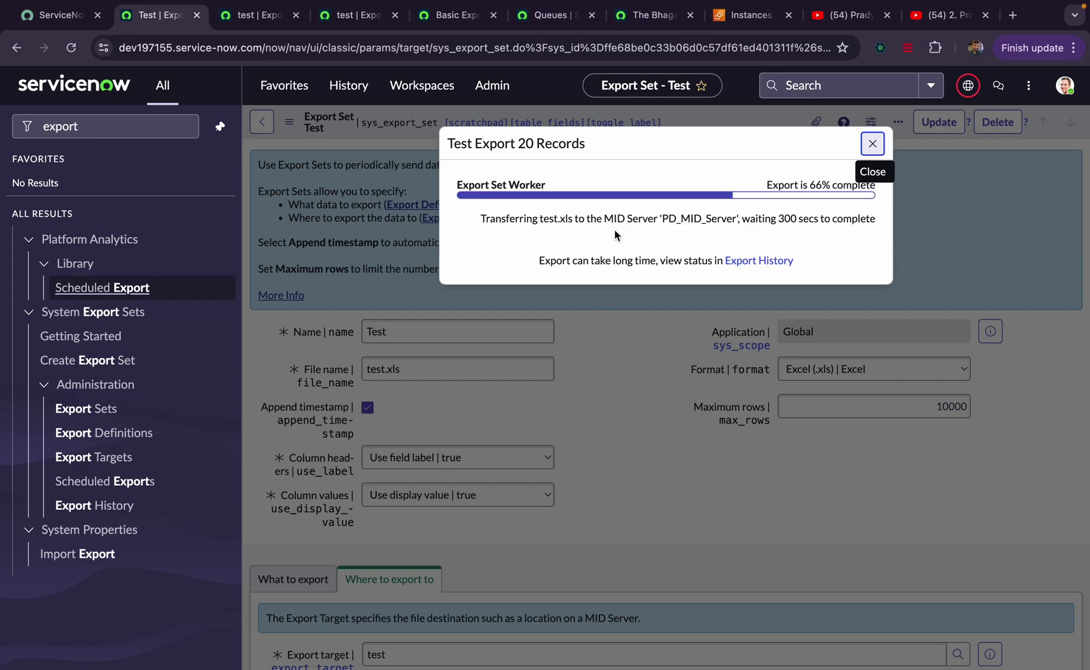
click(873, 144)
- Refresh the Export Histories list to show the new export run
scroll(773, 215, down, 5)
click(446, 478)
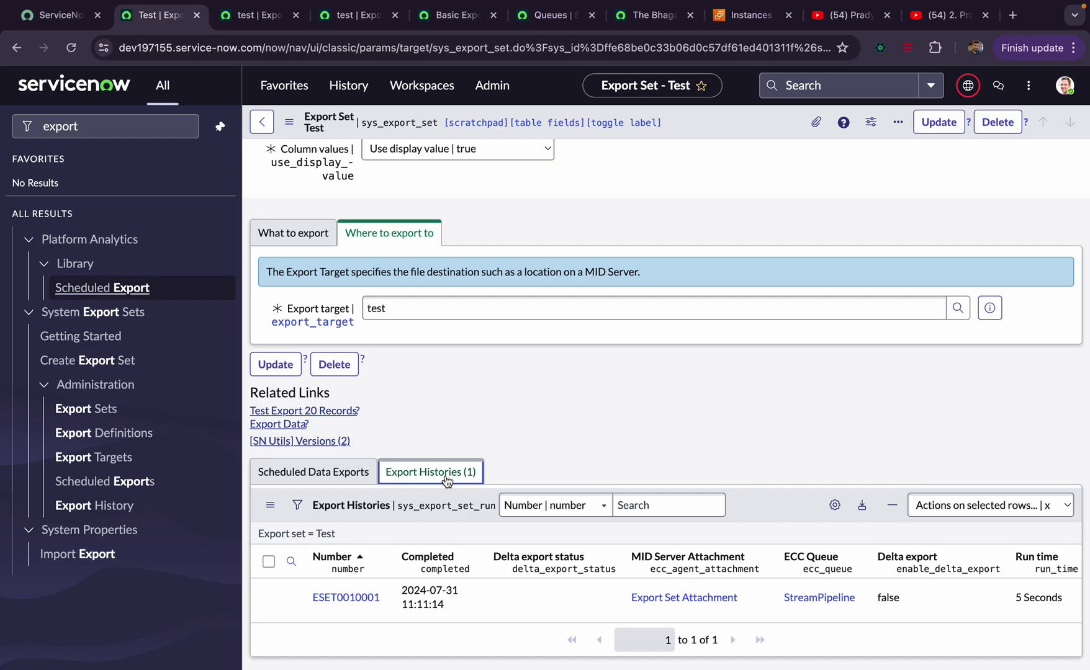
click(317, 532)
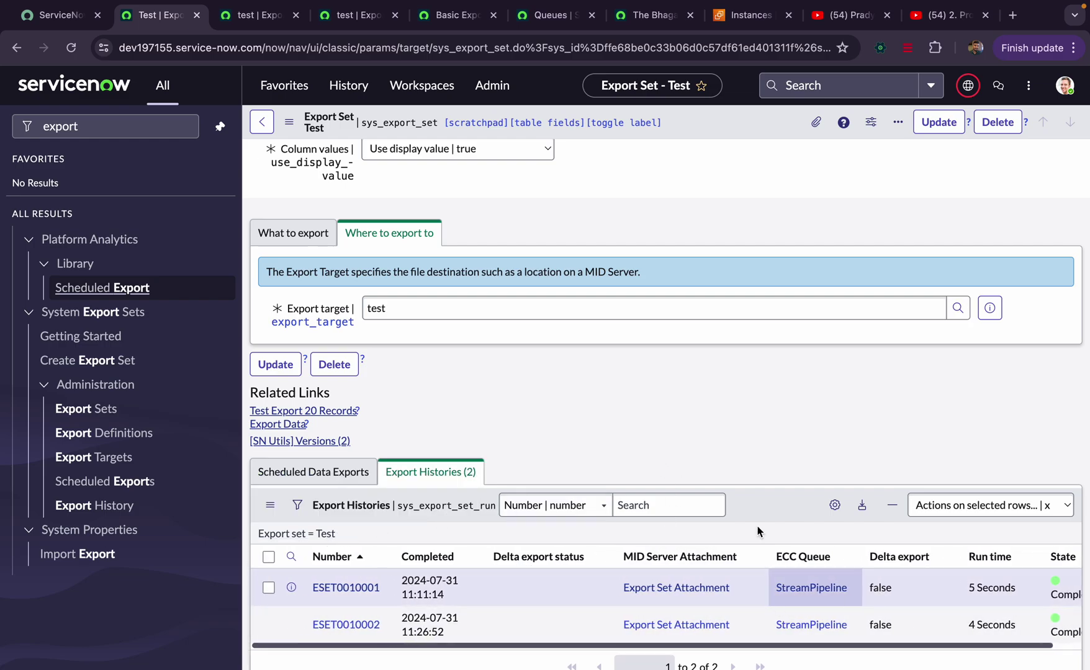
key(ctrl+Right)
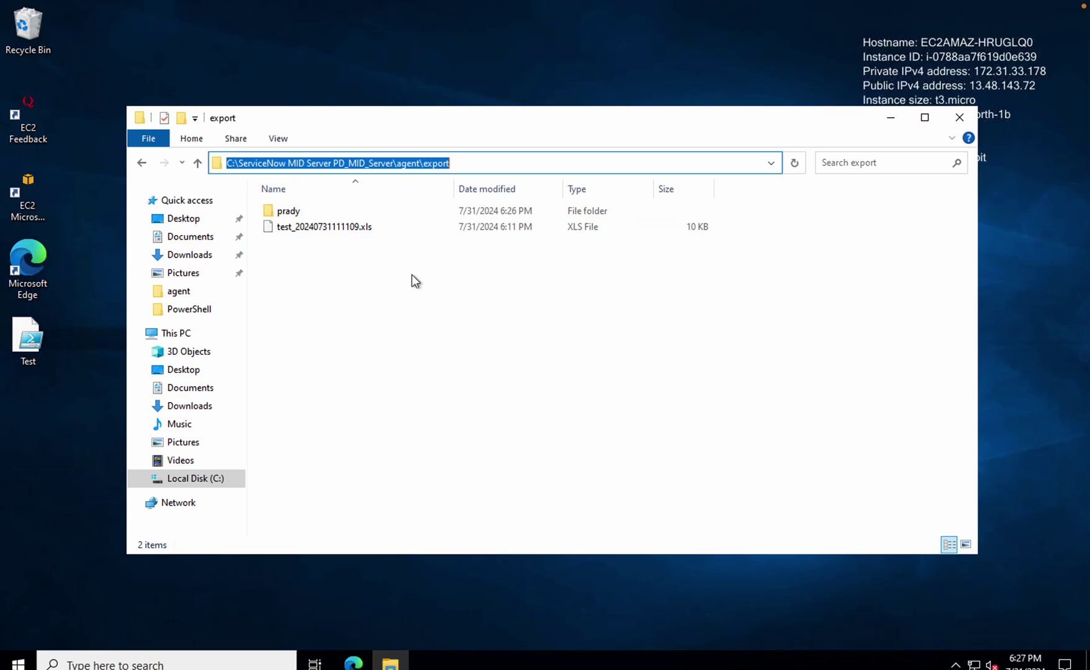
- Open export\prady\incident to see test_20240731112648.xls, then return to ServiceNow
double_click(307, 211)
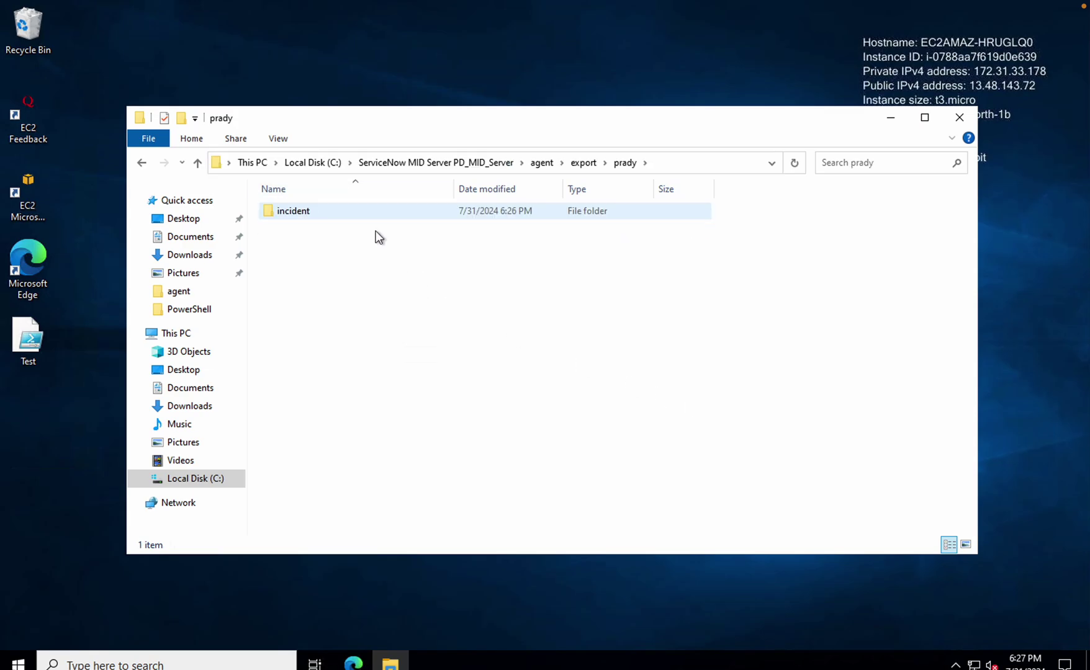
double_click(333, 216)
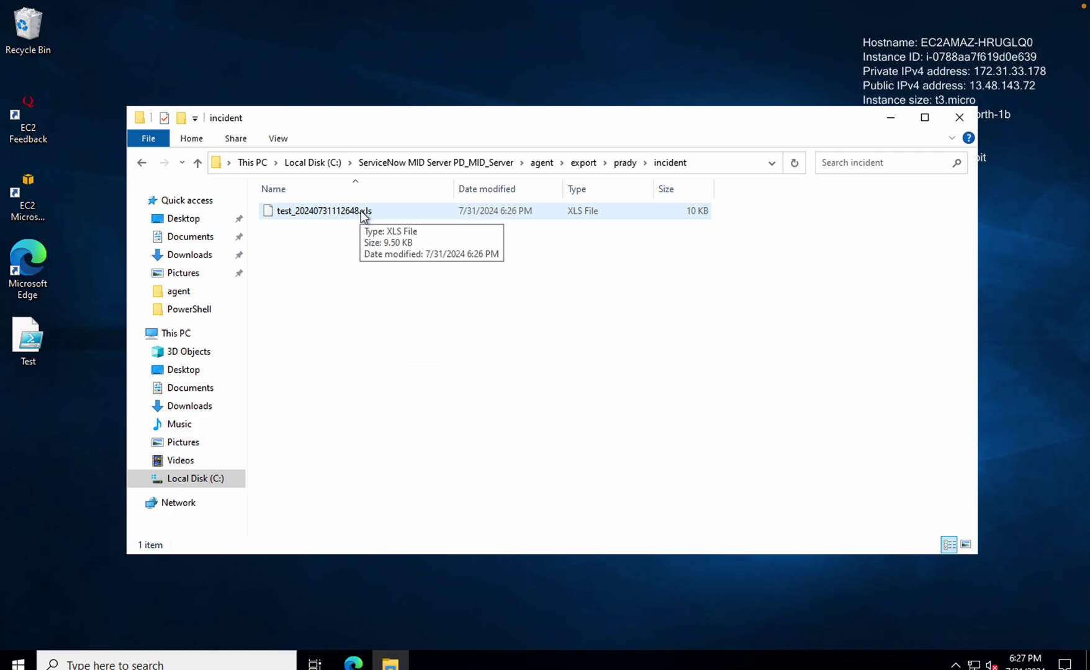
key(ctrl+Left)
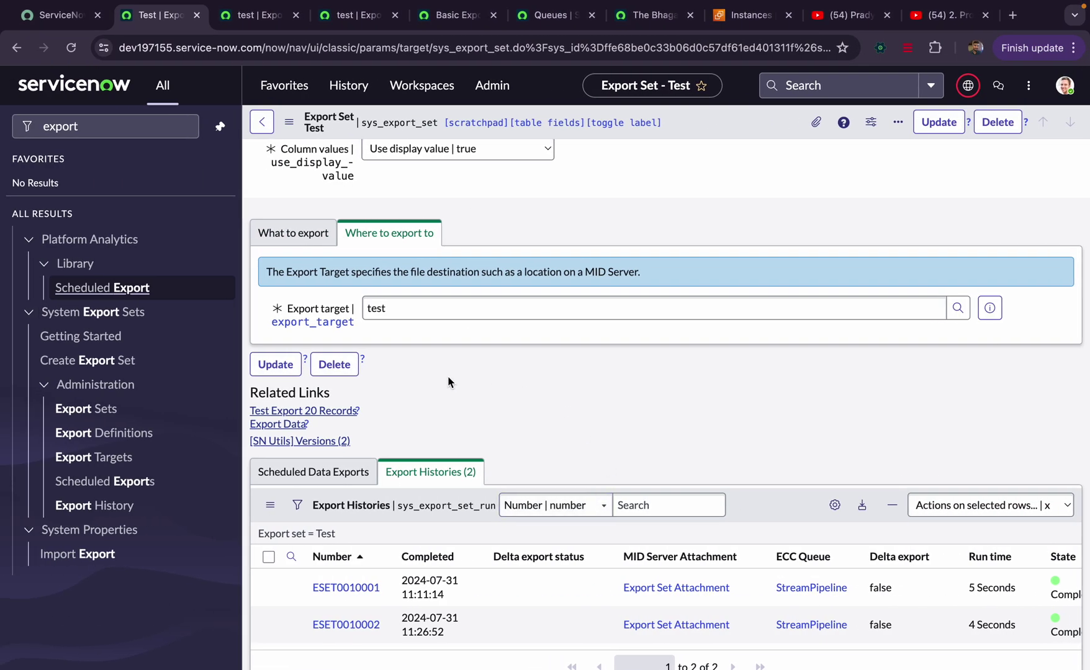
- Go to the Scheduled Data Exports list from the navigator
scroll(415, 362, up, 5)
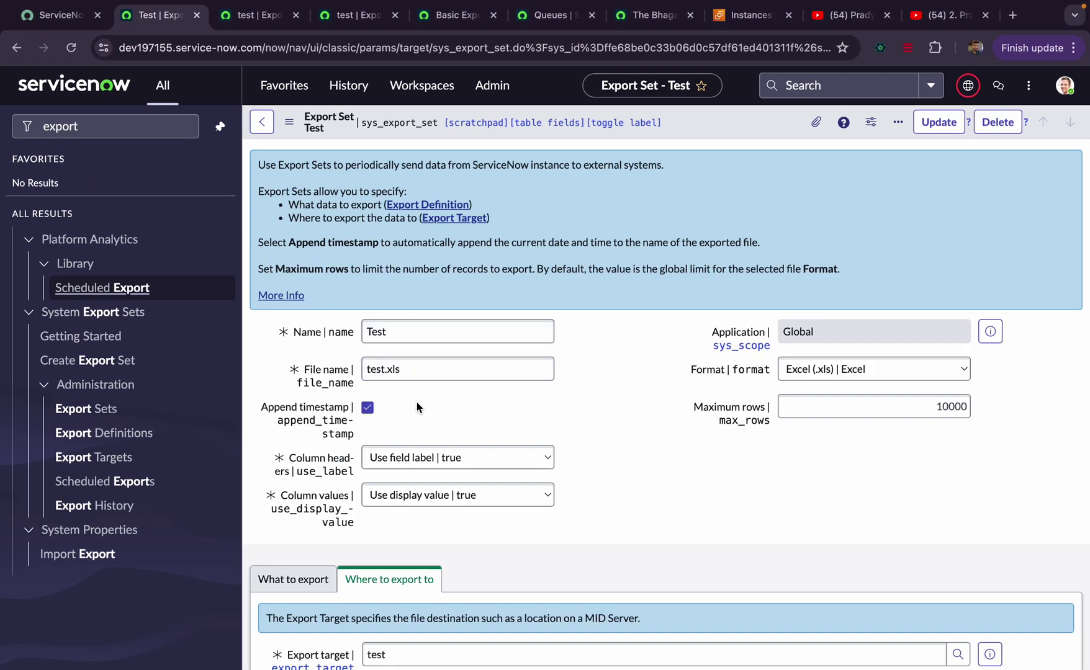
click(98, 483)
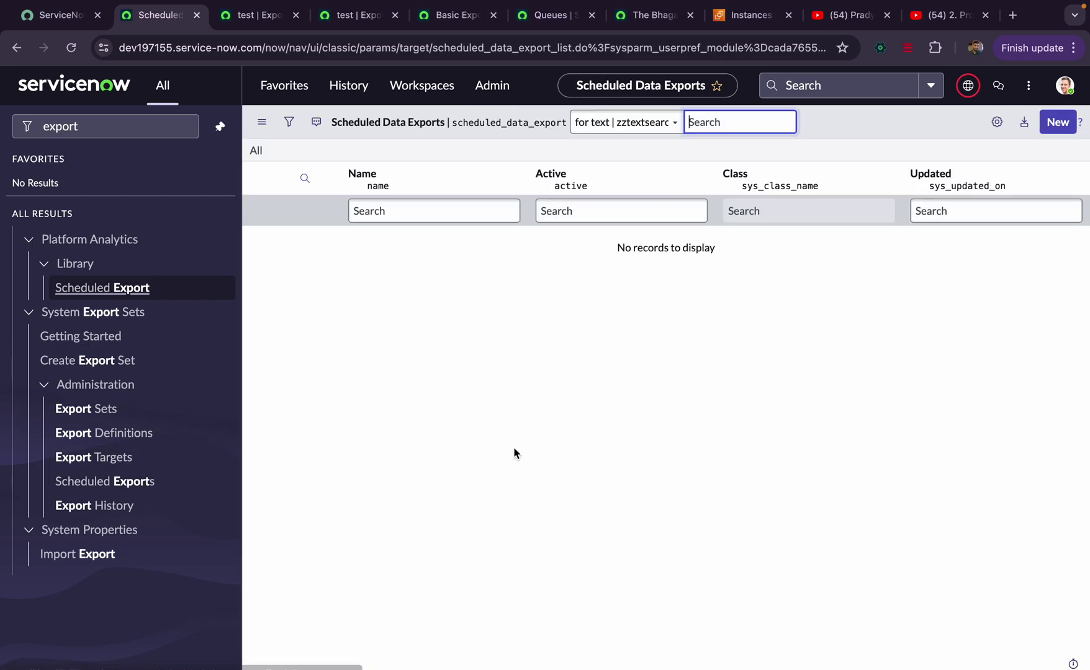